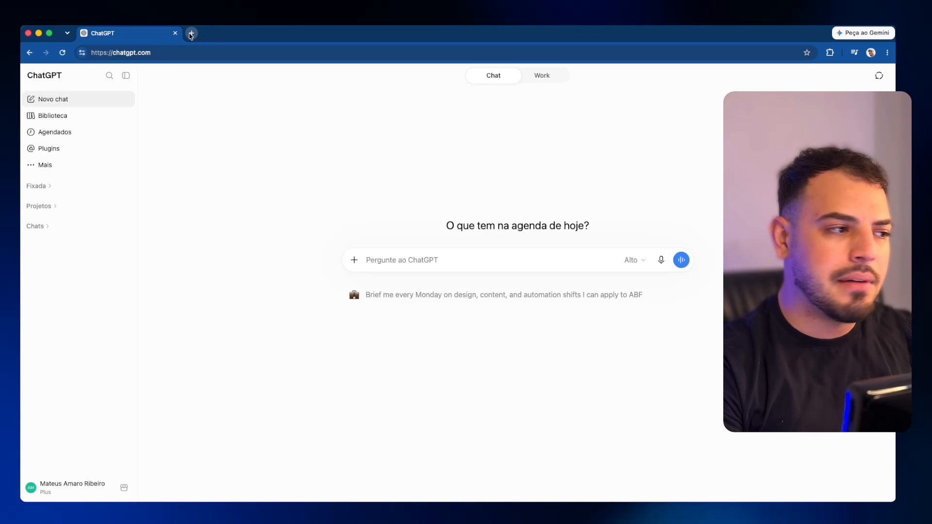
Step: Open Pinterest in a new tab and search for 'influenciadora digital'
click(191, 33)
text(pinterest)
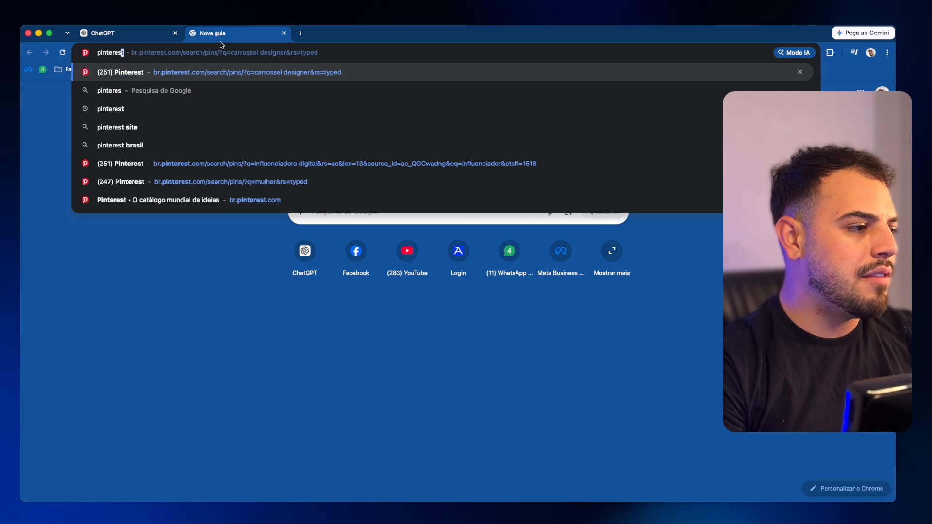
key(Return)
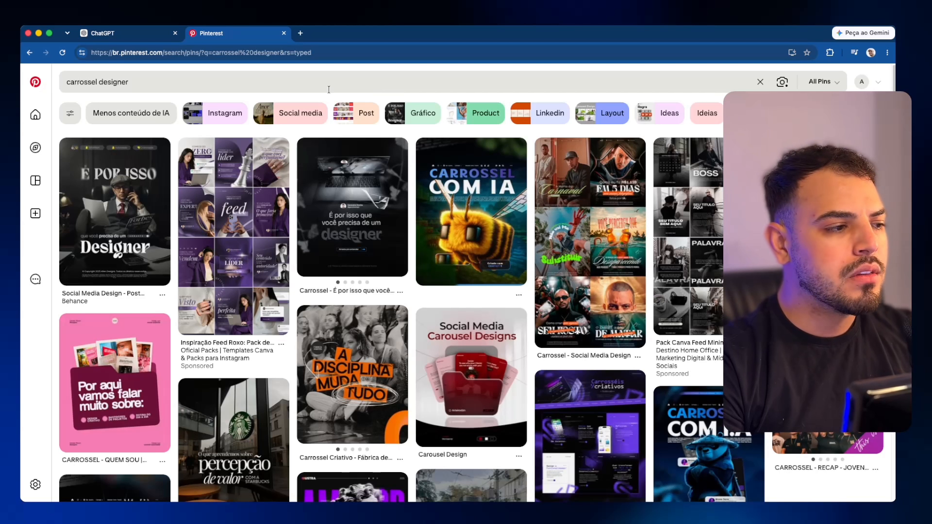
click(326, 88)
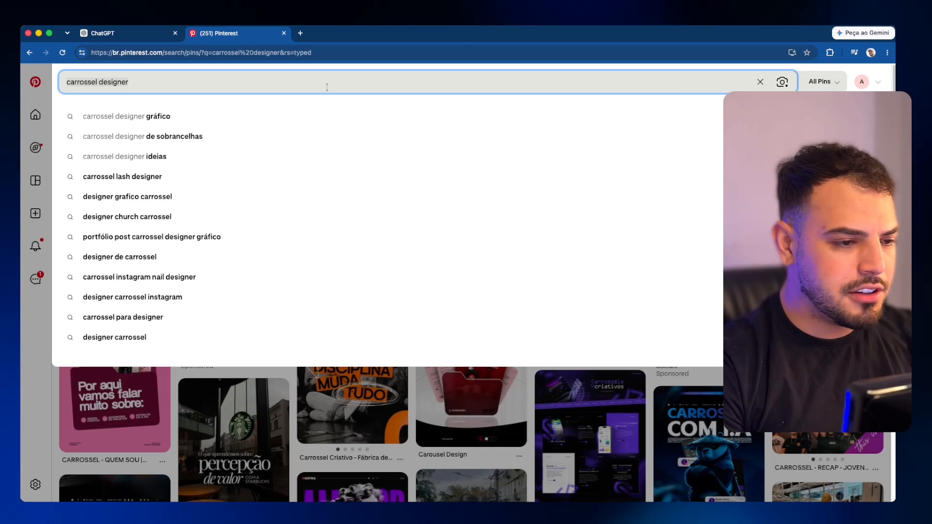
key(super+a)
key(BackSpace)
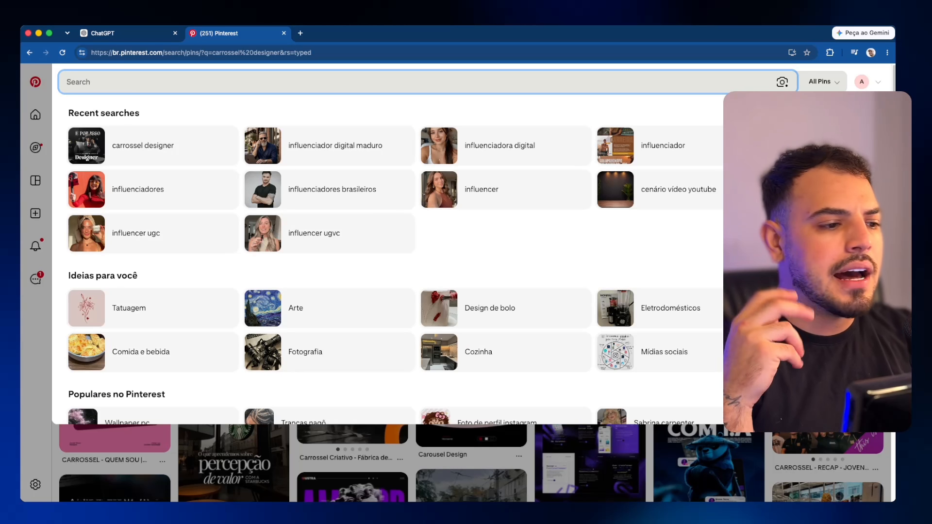
click(554, 156)
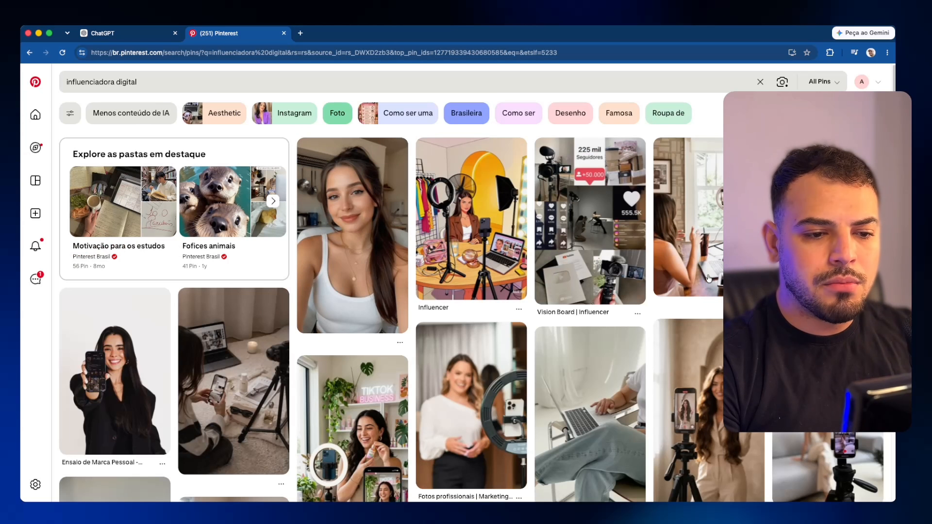
Step: Replace the search with the recent query 'influenciador digital maduro'
scroll(534, 250, down, 3)
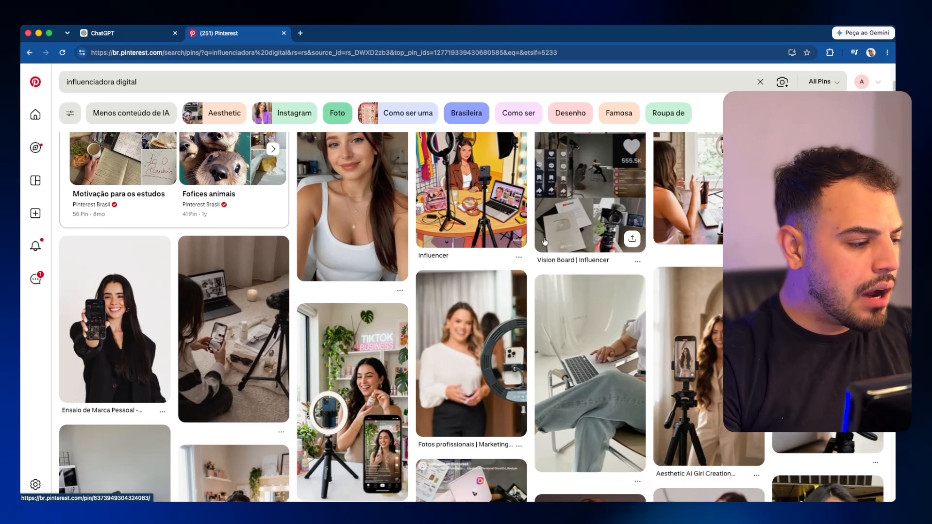
scroll(500, 248, up, 3)
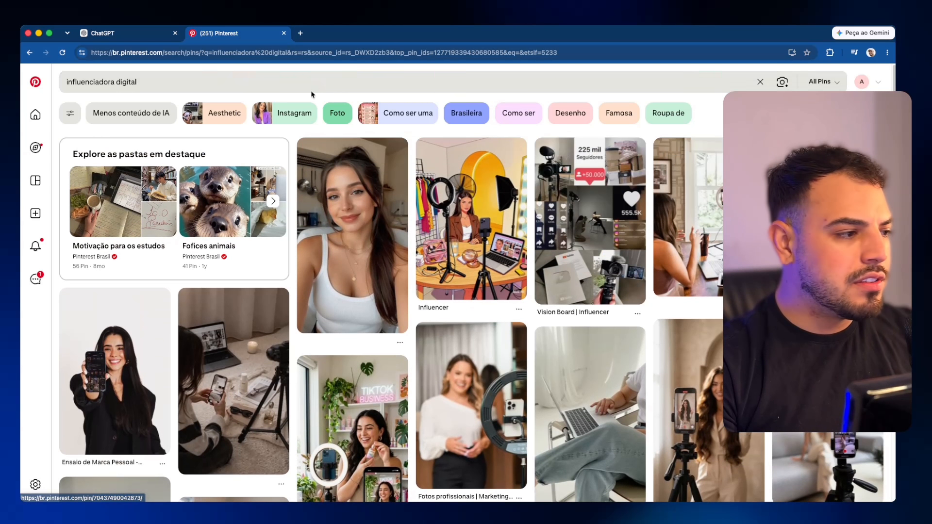
click(294, 82)
key(super+a)
key(BackSpace)
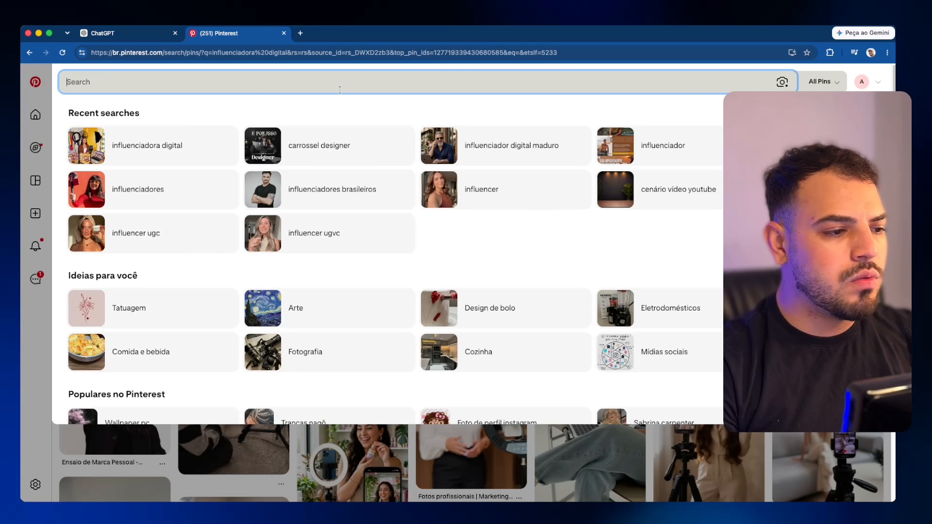
click(513, 154)
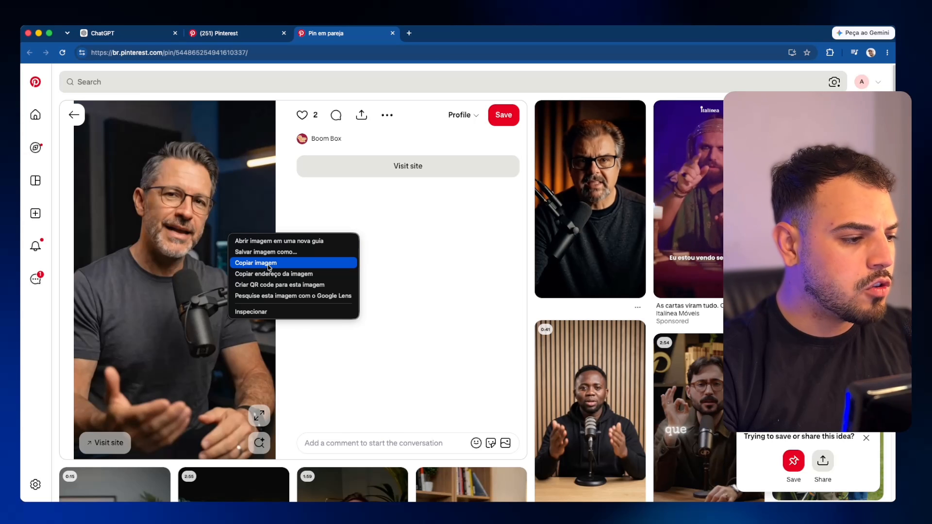
Step: Copy the pin's photo of the man at the microphone and paste it into the ChatGPT chat
click(272, 262)
click(137, 38)
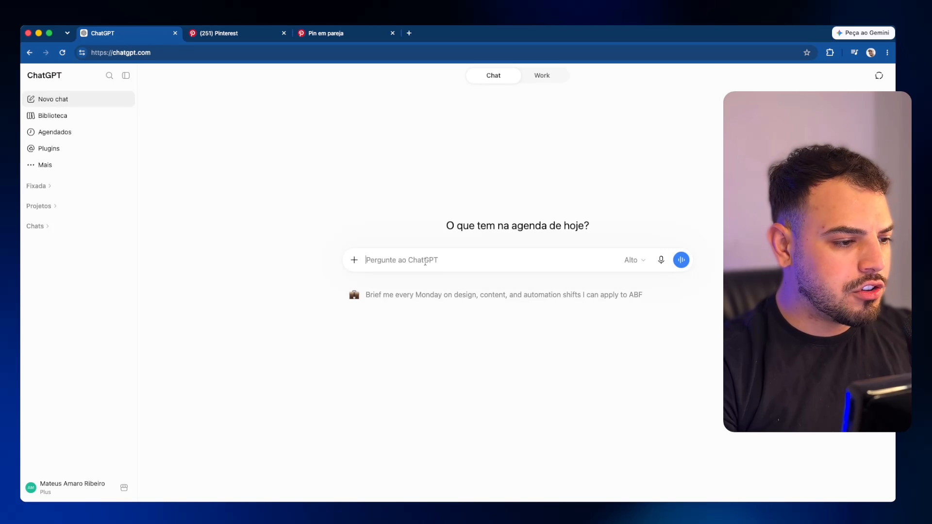
key(super+v)
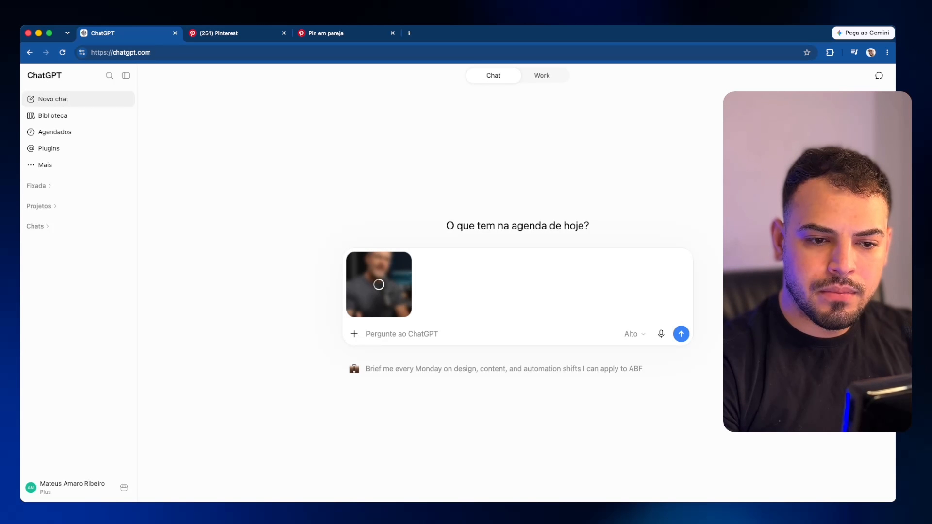
Step: Paste the saved photorealistic three-panel identity-sheet prompt into the message
key(super+Tab)
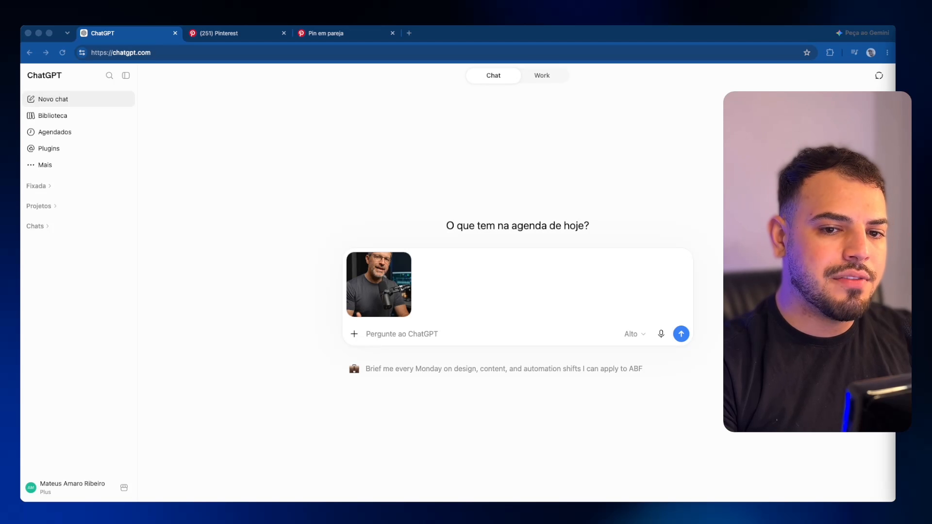
click(502, 336)
key(cmd+v)
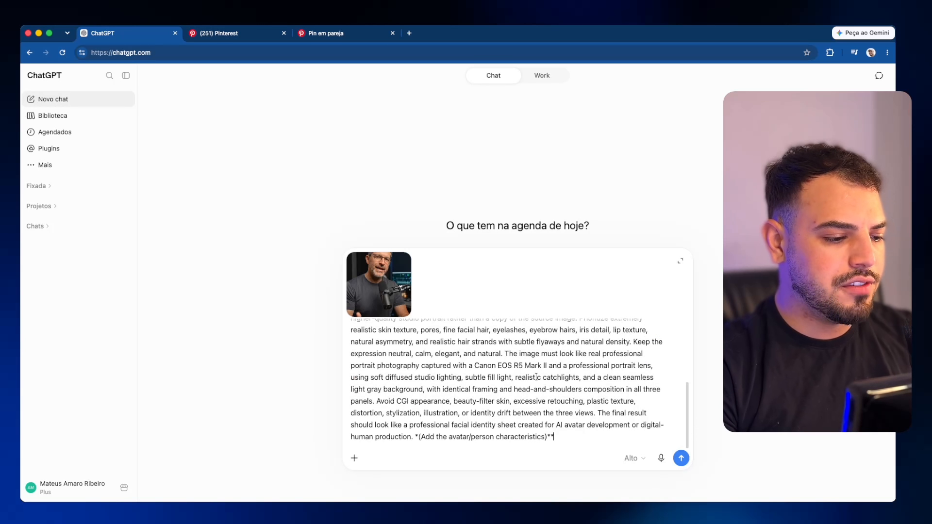
Step: Delete the placeholder note at the end of the prompt
drag(416, 437, 558, 438)
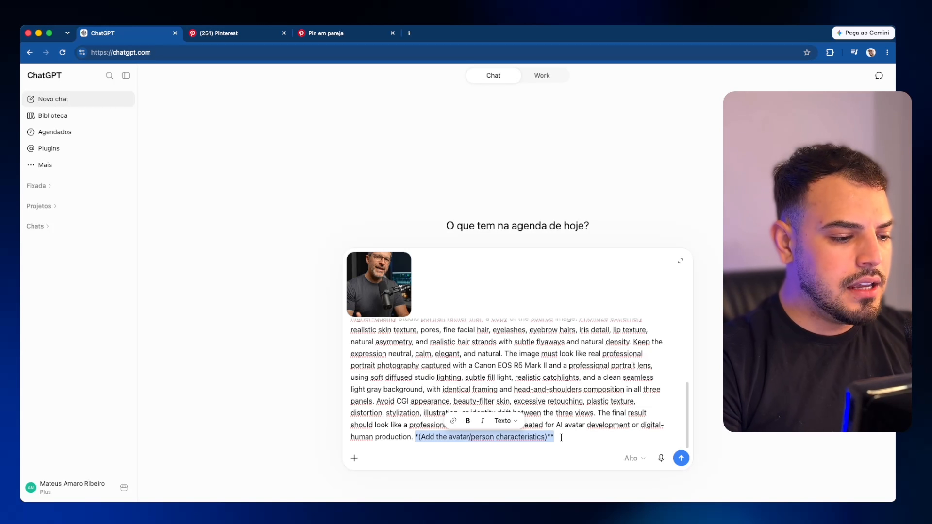
key(BackSpace)
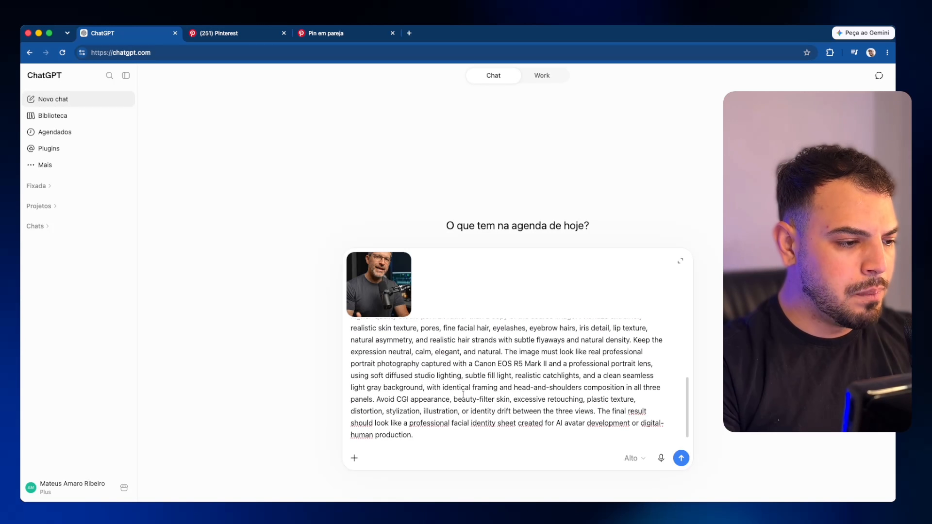
scroll(417, 439, down, 1)
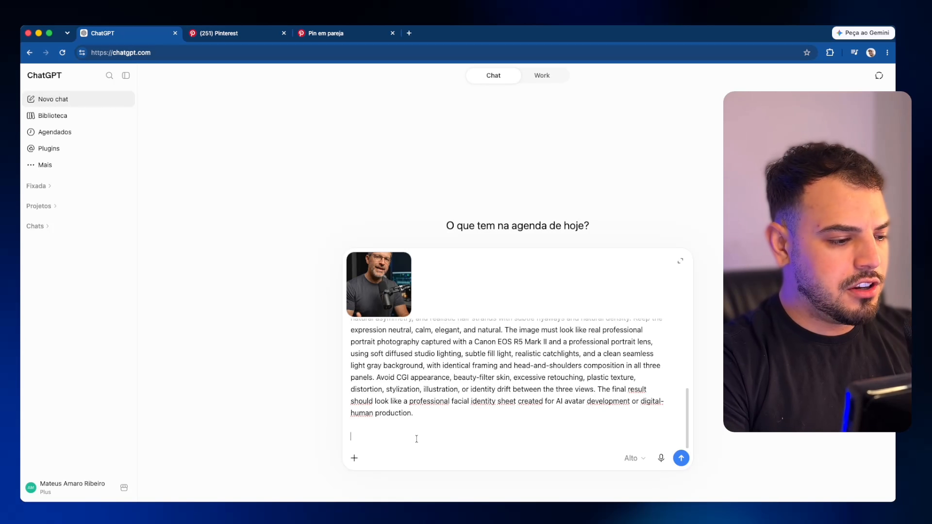
Step: Add: long, well-defined beard not covering the mouth, elegant man, no glasses, Aproximadamente 45-55 anos
text(Gerar avatar com )
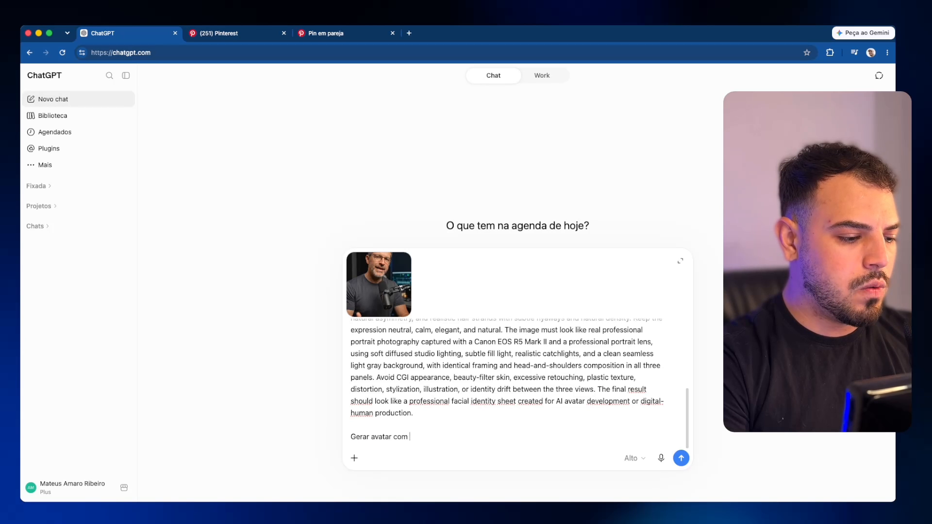
text(barba c)
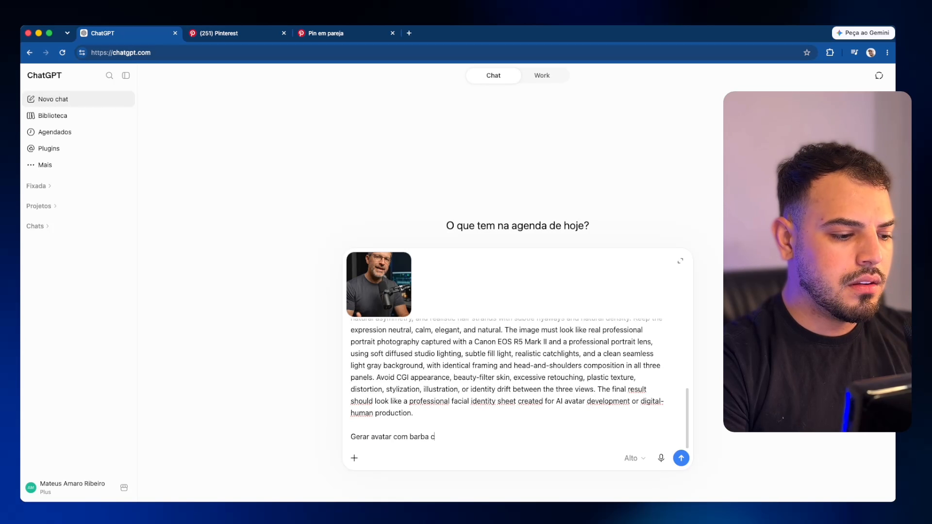
text(omprida,)
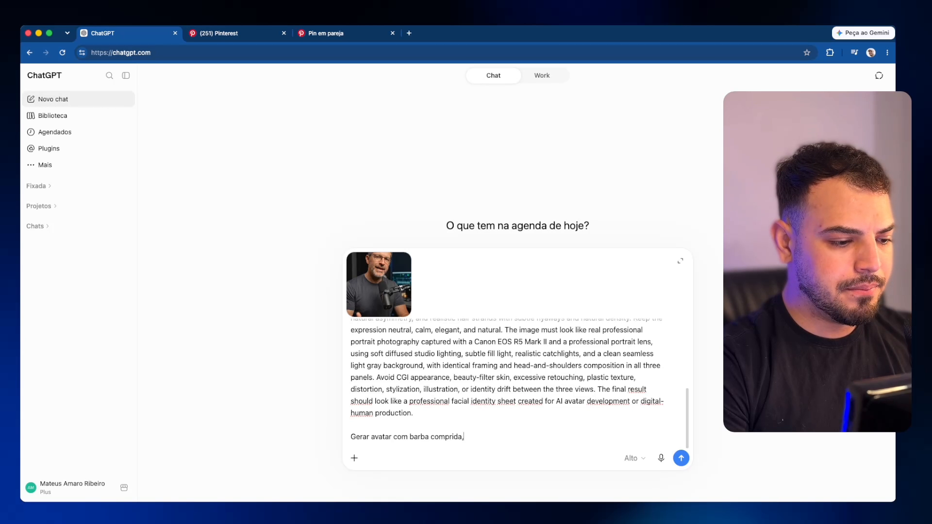
text( que não tampe. bo)
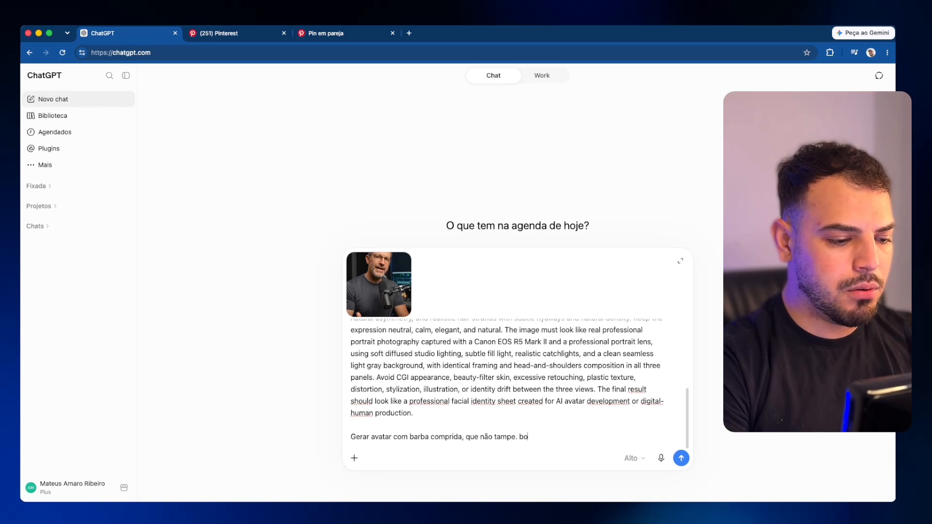
key(BackSpace)
key(BackSpace)
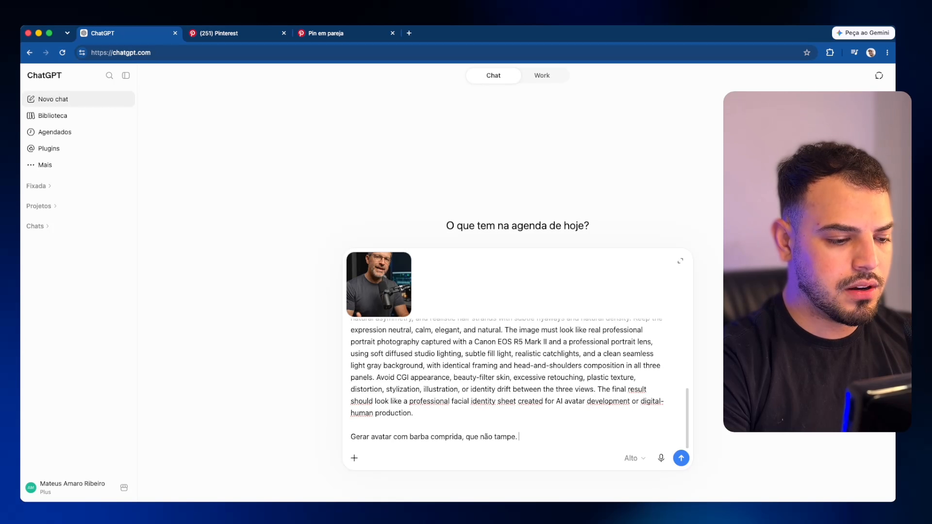
key(BackSpace)
key(BackSpace)
text(bca,)
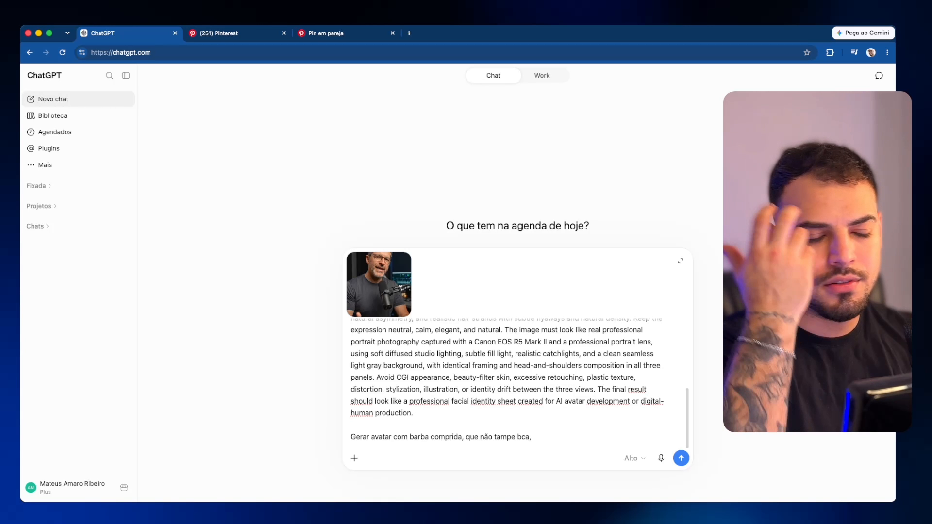
key(BackSpace)
key(BackSpace)
key(BackSpace)
text(oca,)
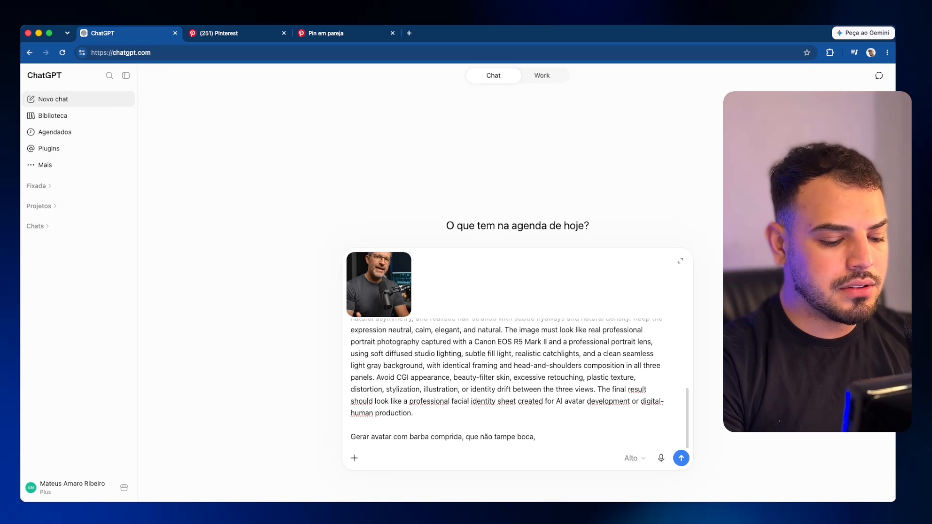
text( porém bem mar)
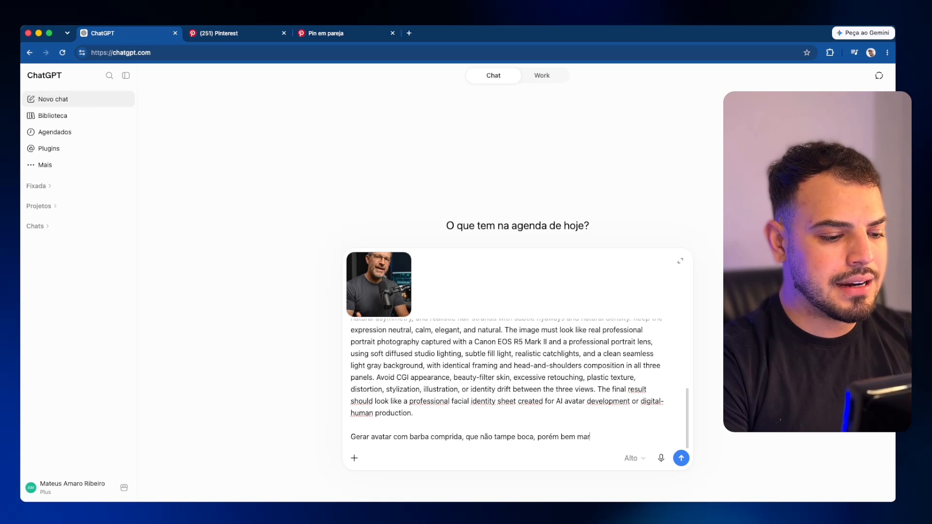
text(cada. )
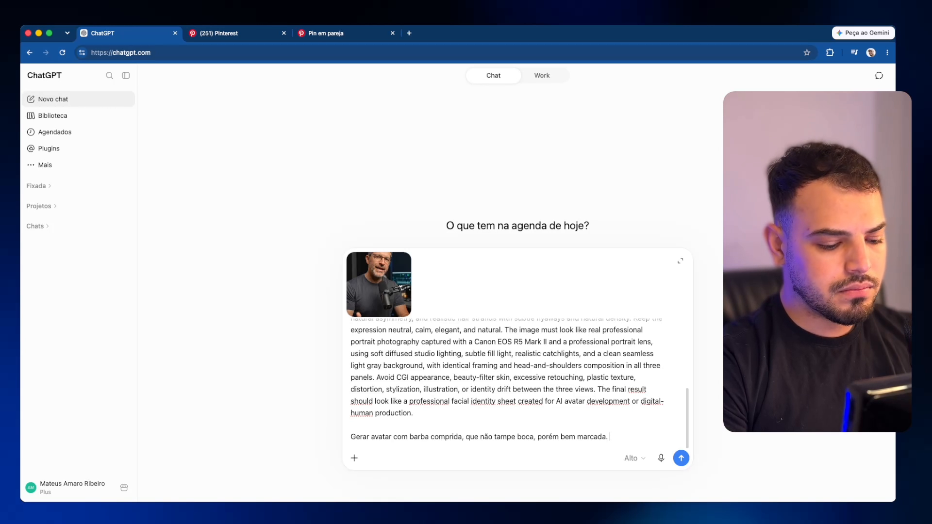
text(Homem elegante)
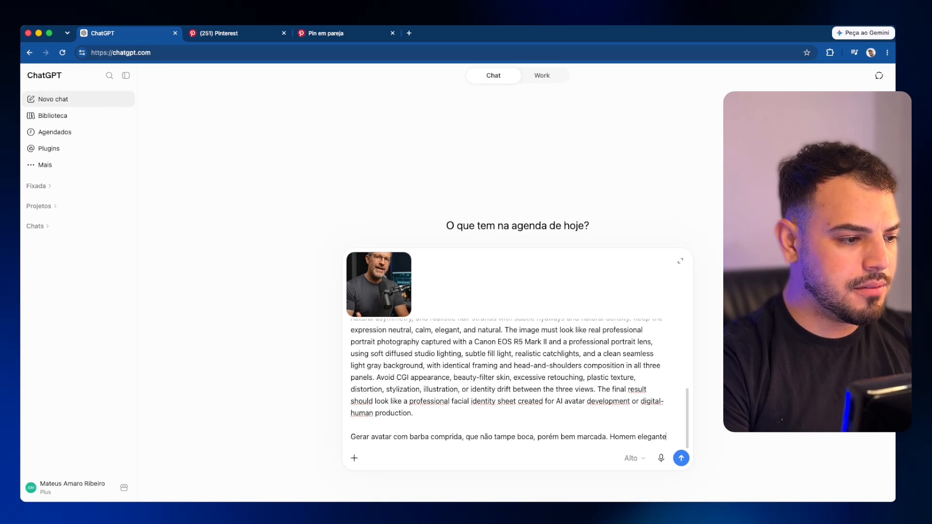
text(, sem ócuo)
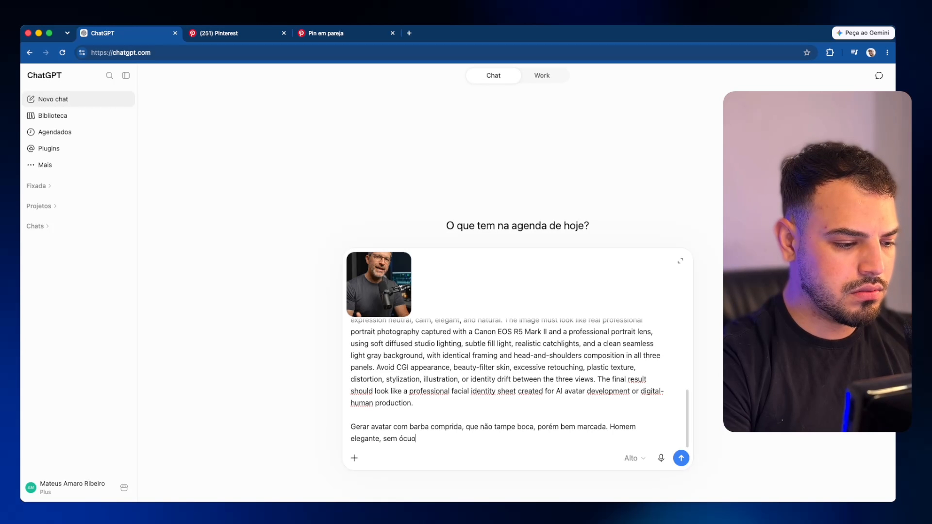
key(BackSpace)
text(los)
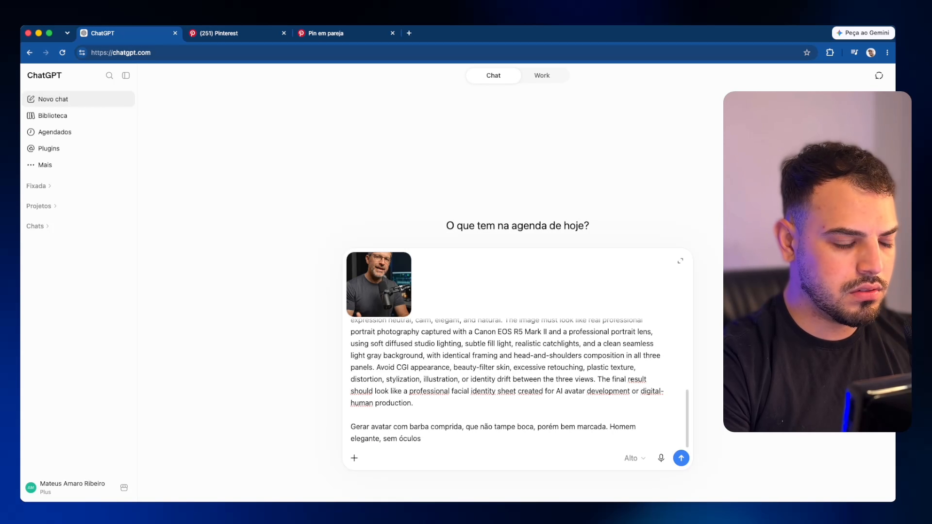
text(. Aproxidama)
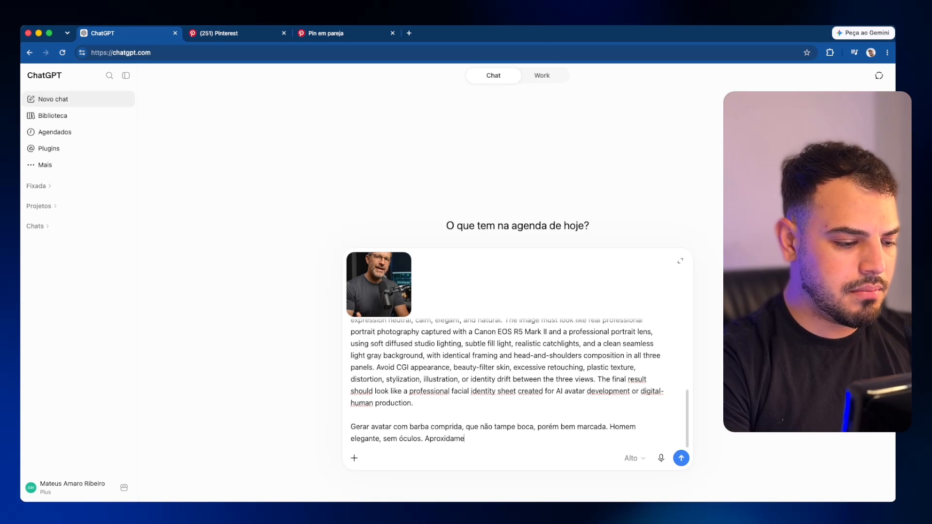
text(nte 45-55 anos.)
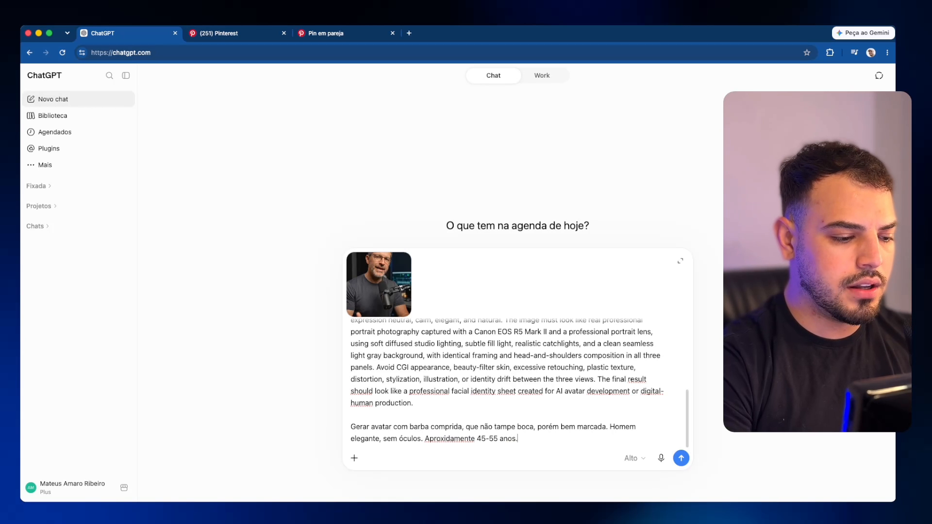
right_click(444, 439)
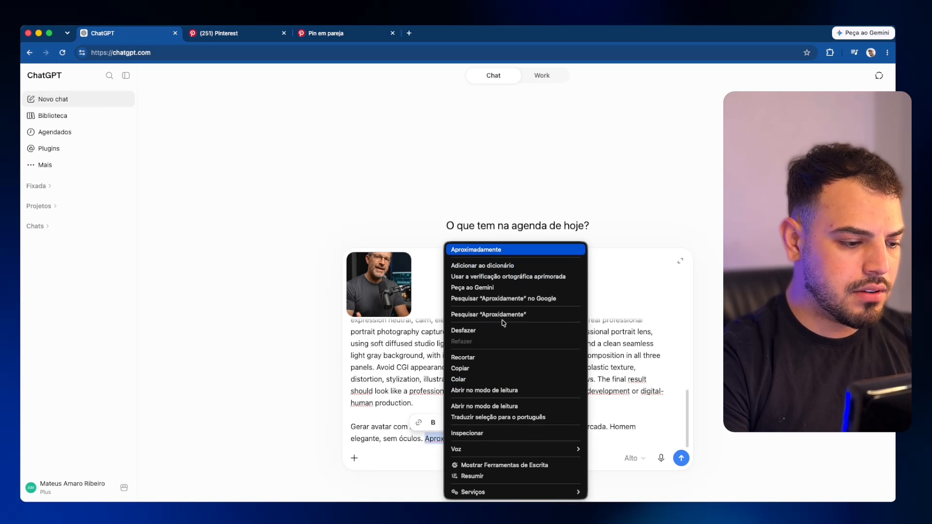
key(Return)
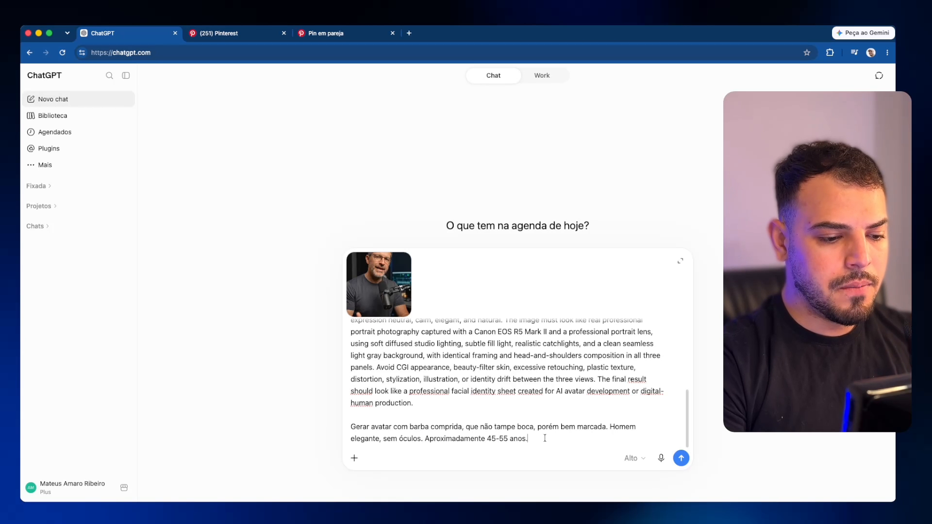
scroll(534, 412, up, 10)
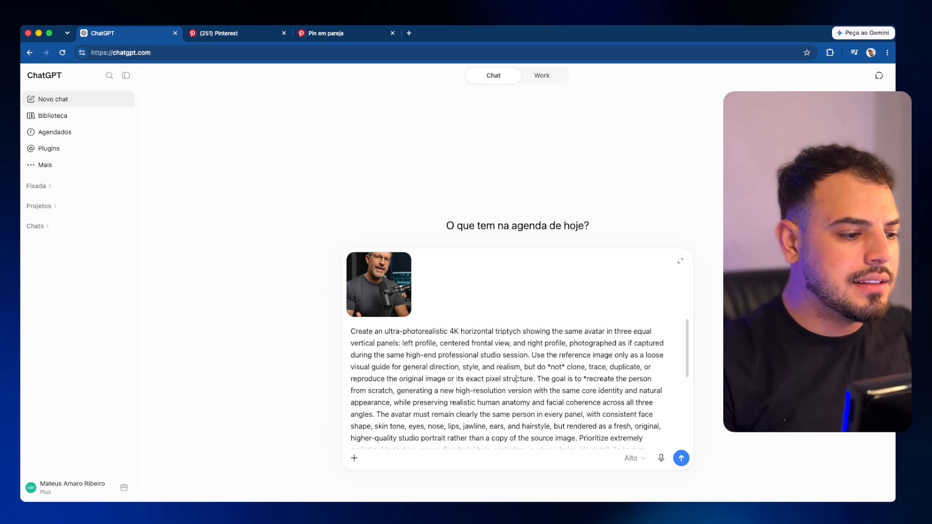
Step: Send the avatar prompt and reference photo to generate the bearded-man triptych
click(683, 460)
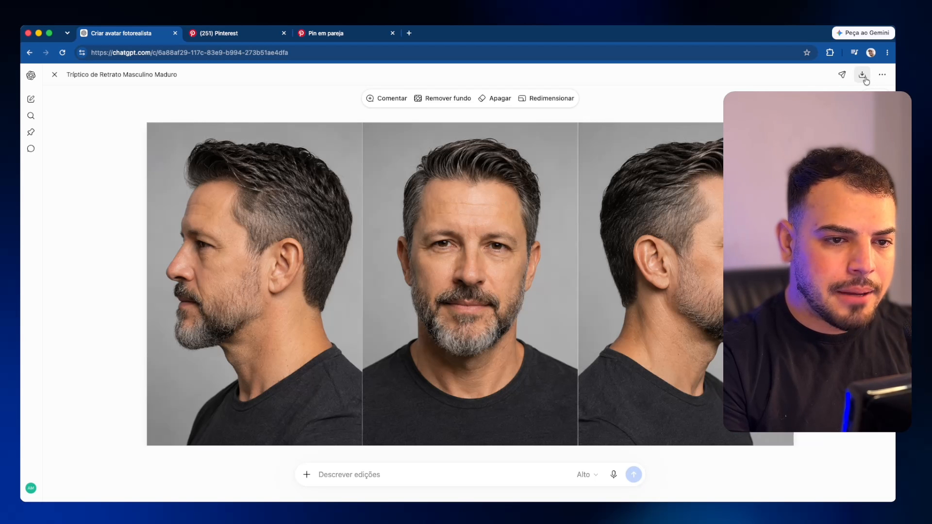
Step: Download the generated triptych as a PNG and open it in its own tab
click(863, 74)
drag(765, 84, 530, 33)
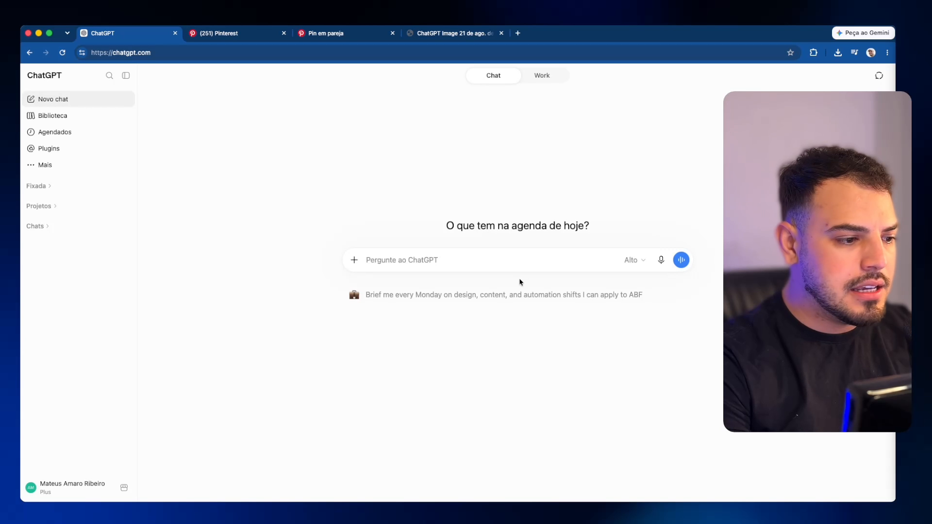
Step: Paste the scene-compositing prompt (Image 1 identity, Image 2 environment, Image 3 logo) into the new chat
click(477, 260)
key(super+v)
scroll(477, 259, up, 10)
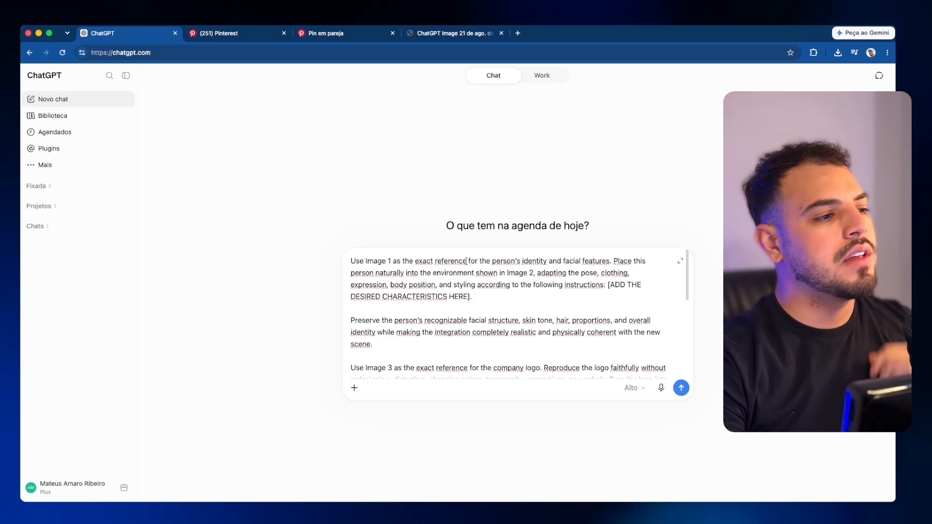
scroll(478, 323, down, 1)
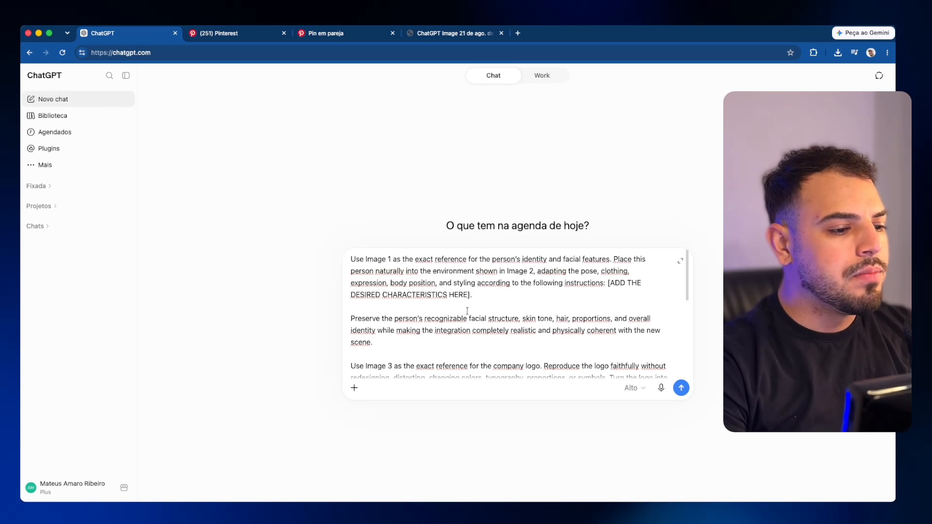
scroll(349, 256, up, 1)
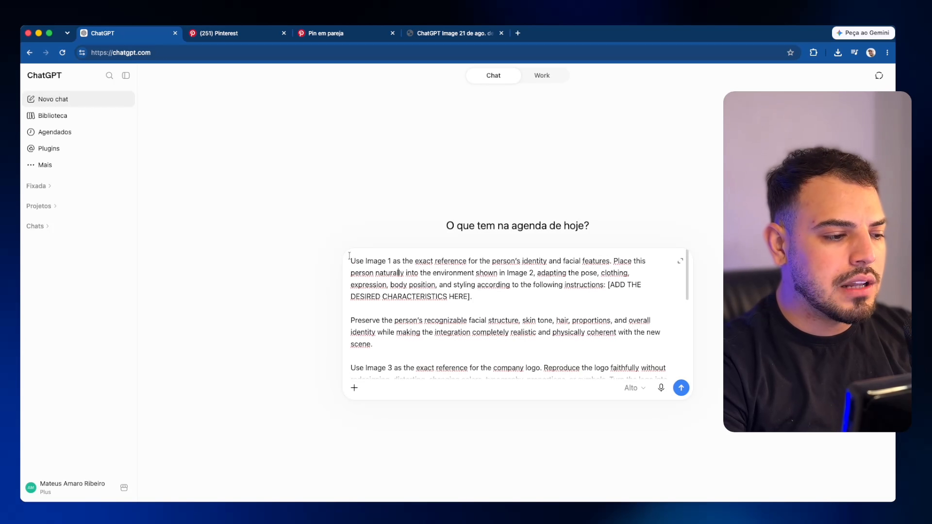
Step: Attach the downloaded avatar triptych from Downloads as the first image
click(354, 387)
click(382, 417)
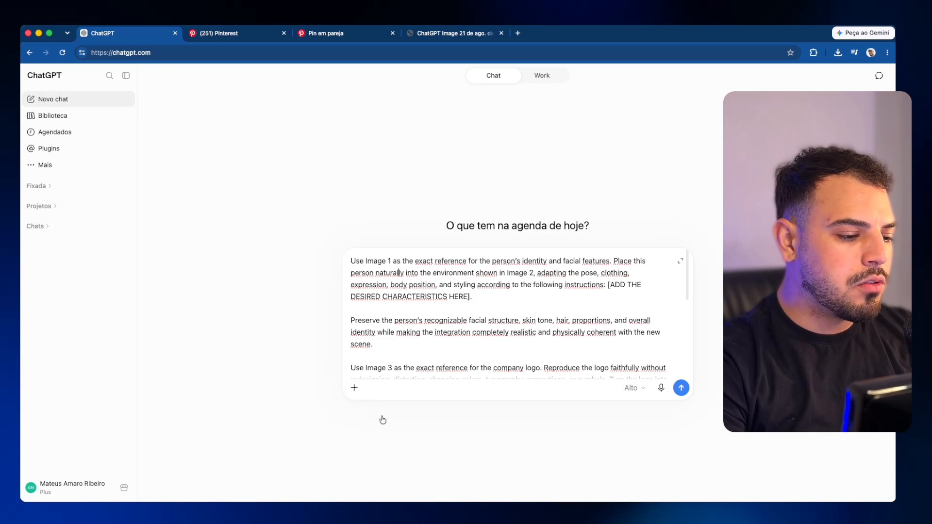
double_click(270, 138)
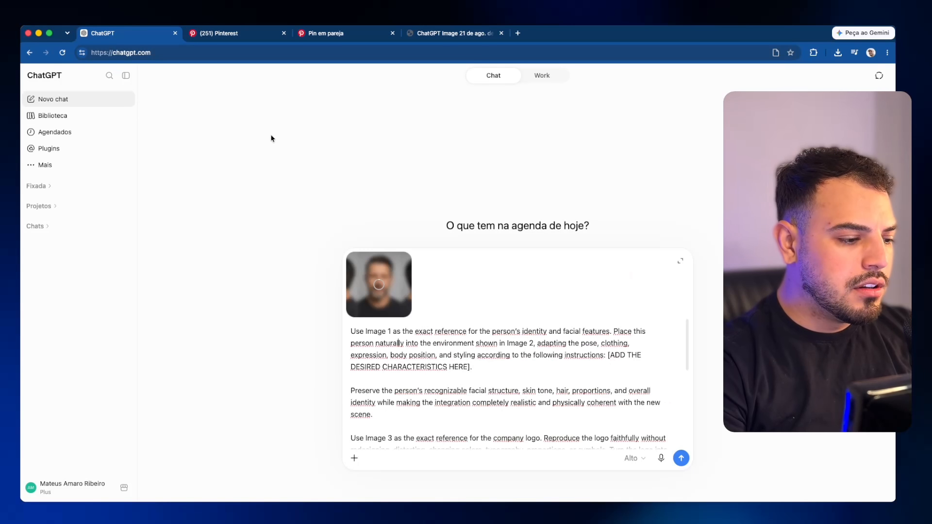
Step: Search Pinterest for 'cenario youtube' and open a studio pin's image in a new tab
click(225, 33)
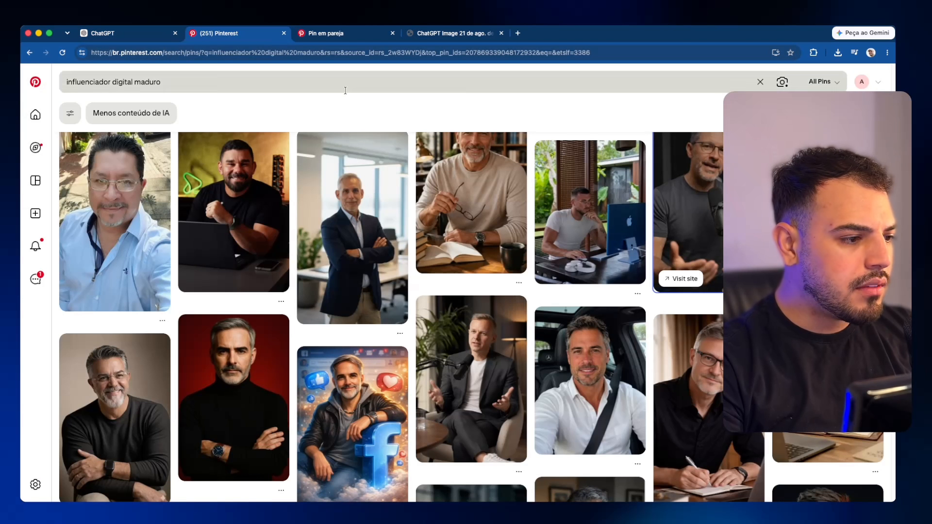
click(209, 85)
text(cenario)
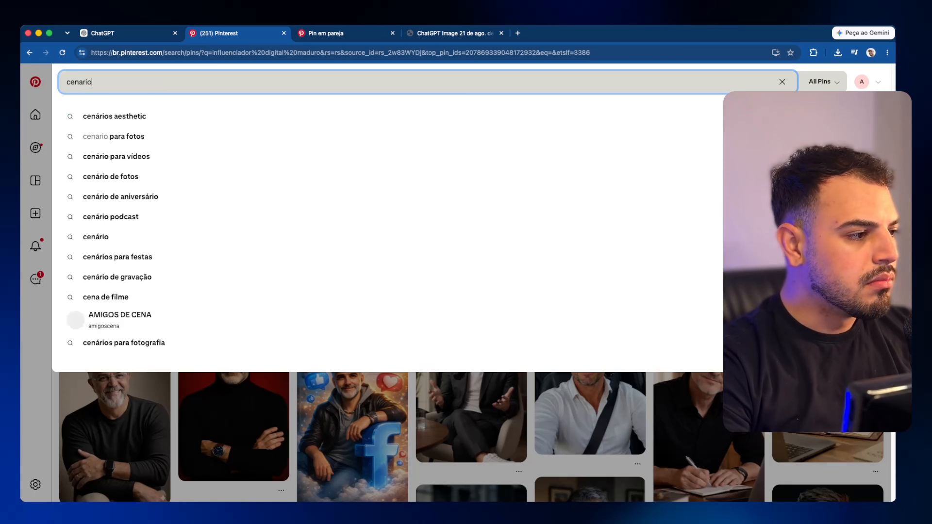
text( youtube)
key(Return)
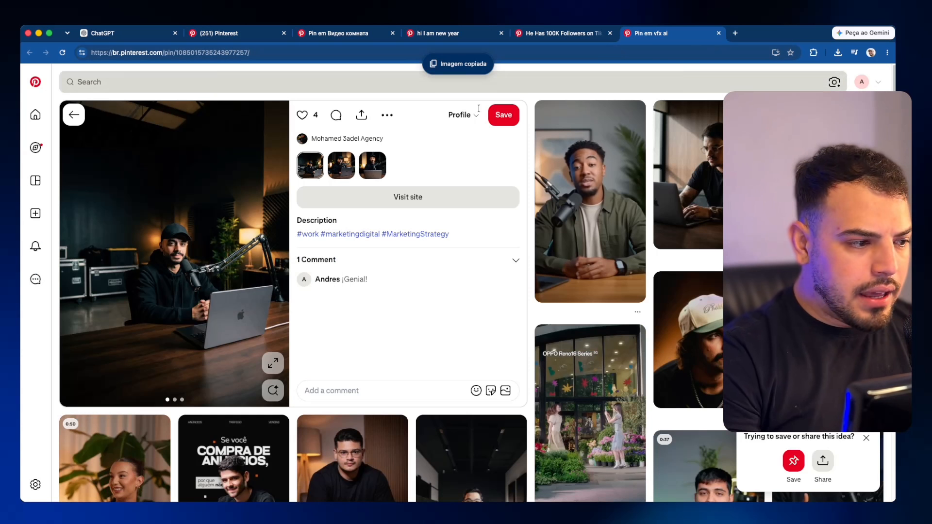
right_click(229, 201)
click(262, 233)
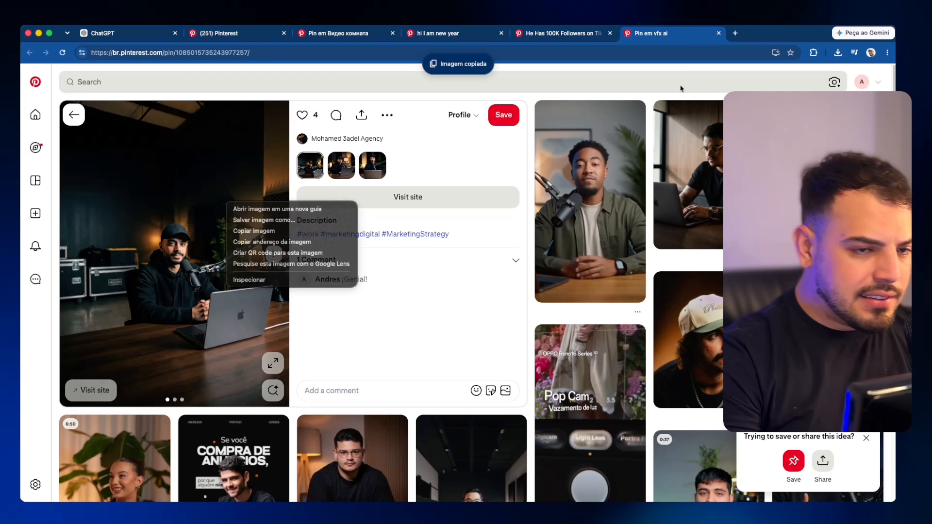
Step: Copy the full-size studio photo of the capped man at the desk
click(737, 34)
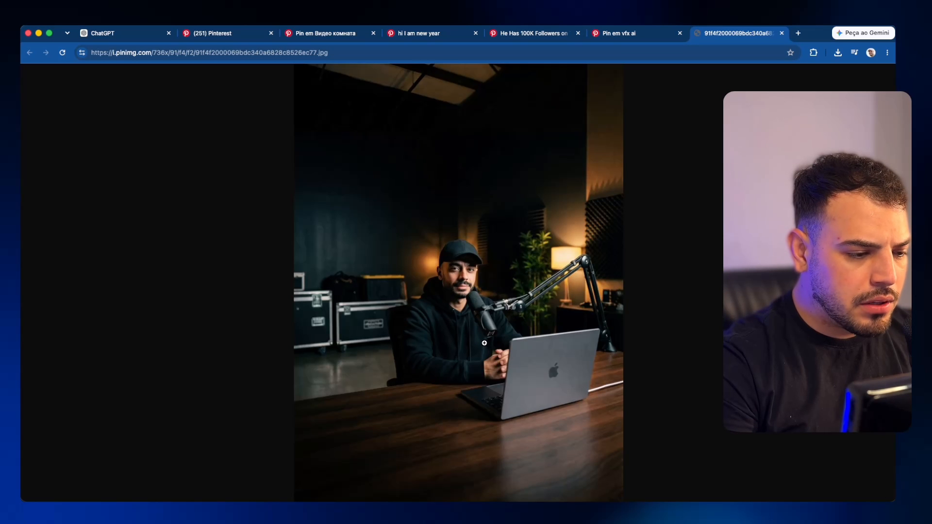
right_click(483, 312)
click(510, 336)
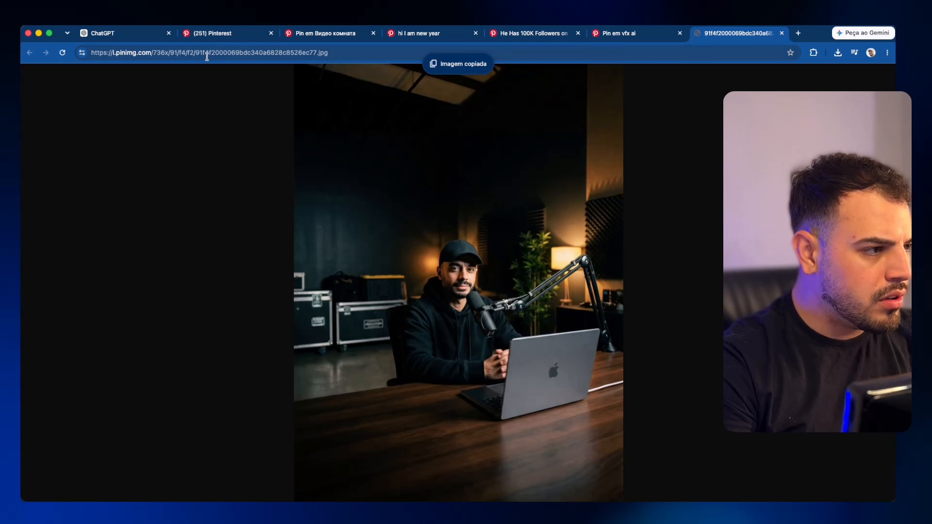
Step: Paste the studio image as the second reference and append ', retirar o microfone e computador da mesa'
click(121, 34)
click(484, 357)
key(super+v)
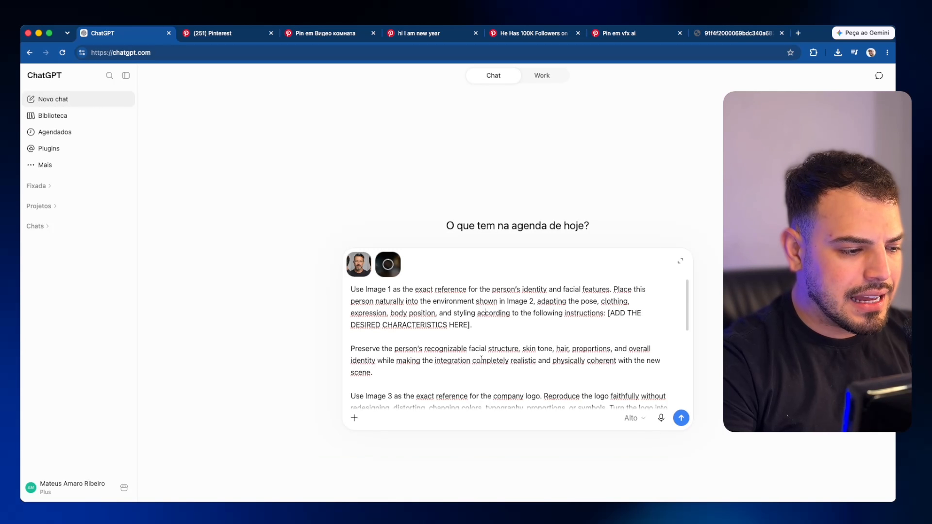
scroll(446, 356, down, 4)
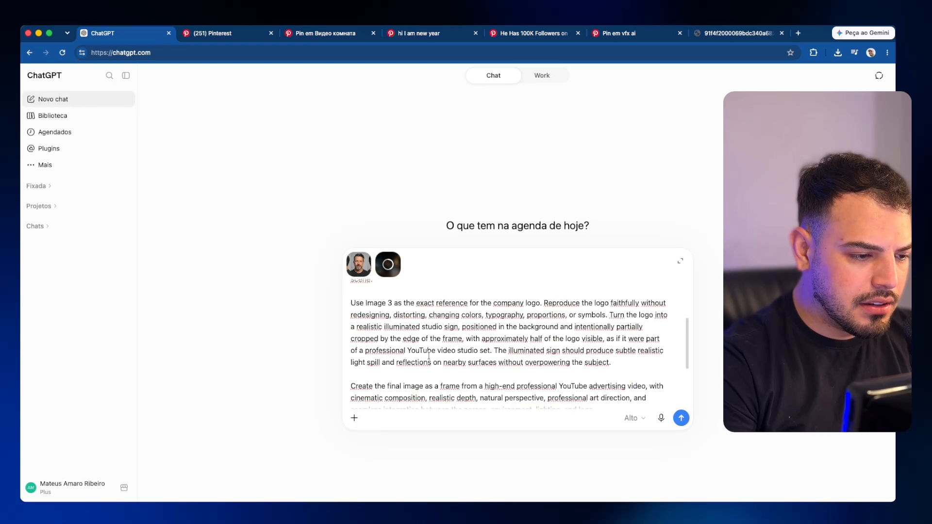
scroll(547, 303, up, 4)
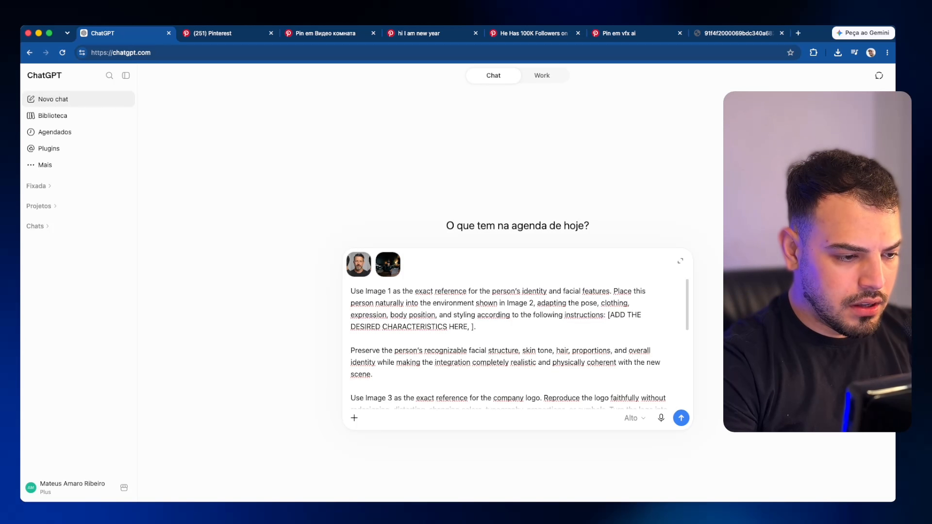
text(, retirar o mi)
text(crofone e computa)
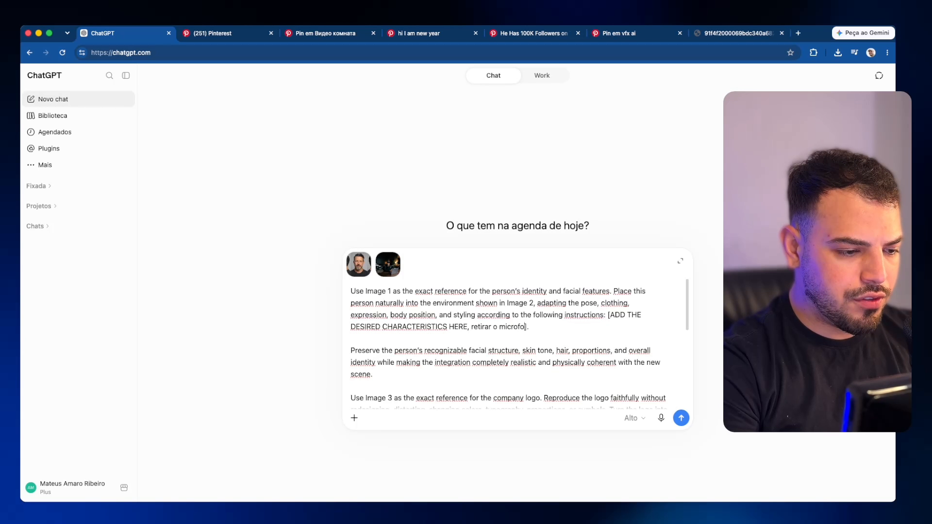
text(dor da mesa)
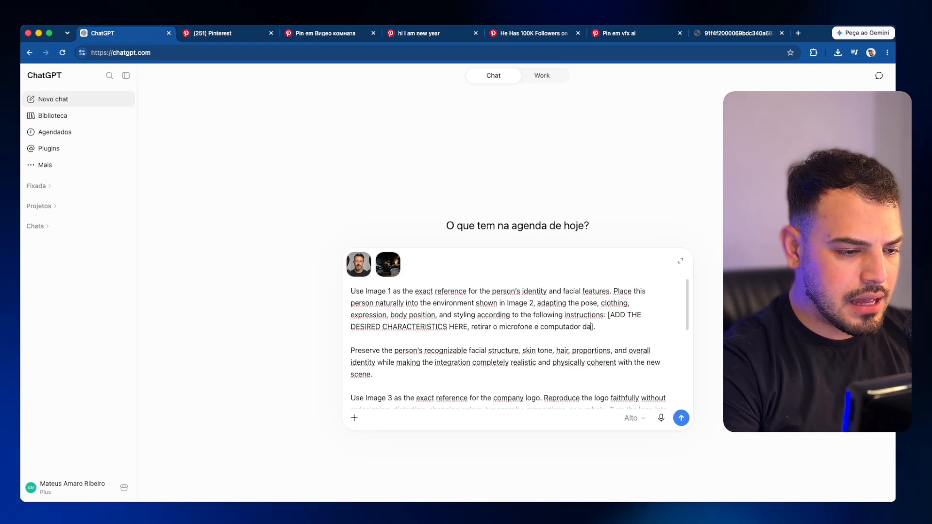
scroll(430, 276, down, 10)
scroll(430, 276, up, 8)
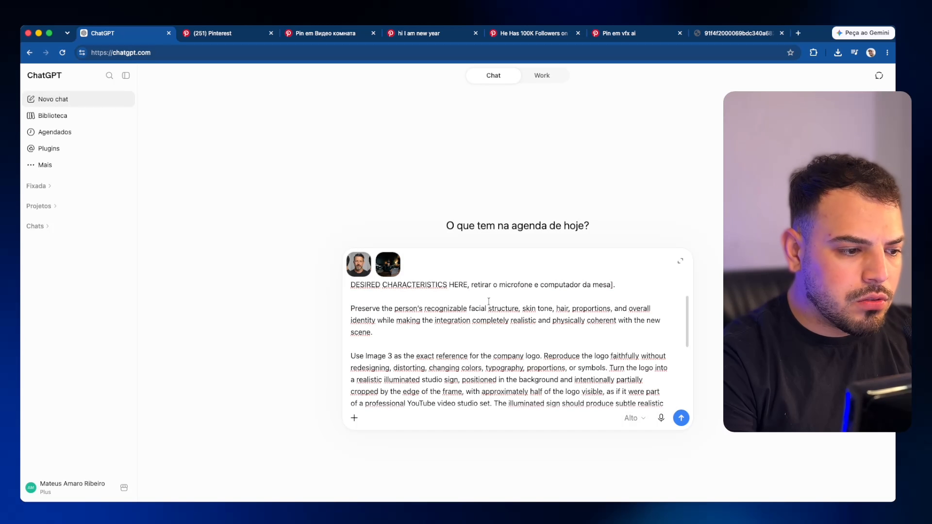
Step: Copy a black 'A' logo from a Pinterest 'company logo' search and paste it as the third image
click(733, 34)
key(super+w)
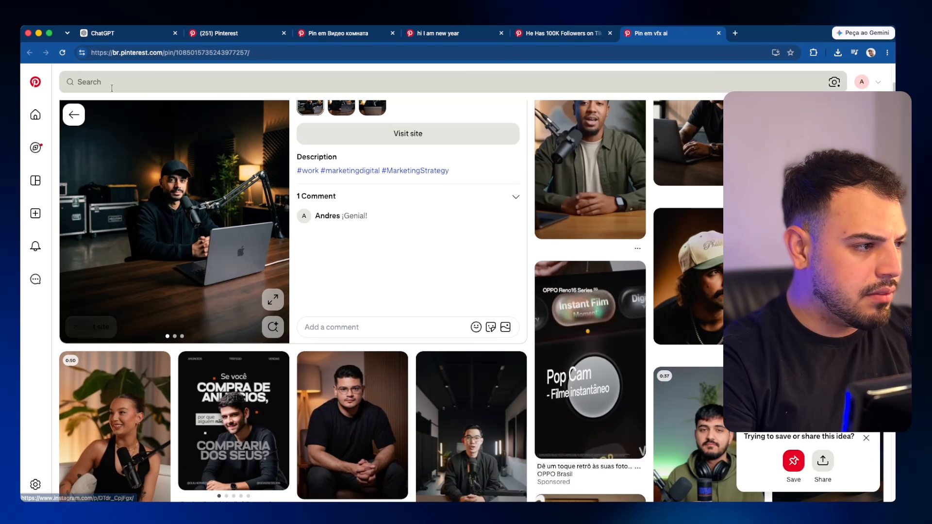
click(347, 82)
text(company logo)
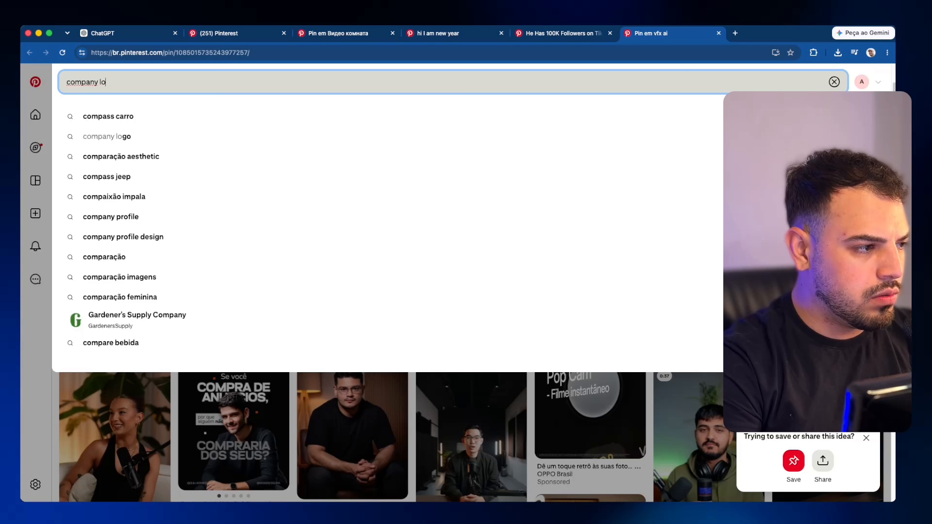
key(Return)
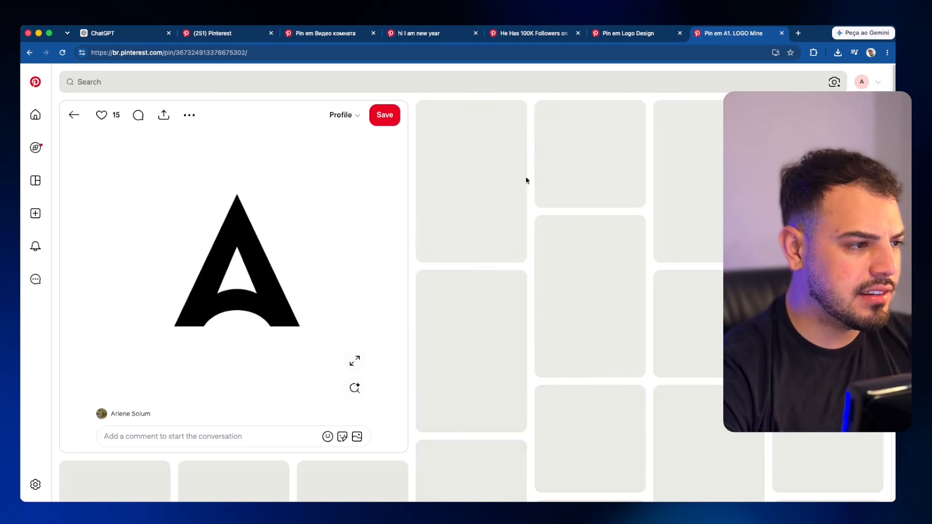
right_click(253, 245)
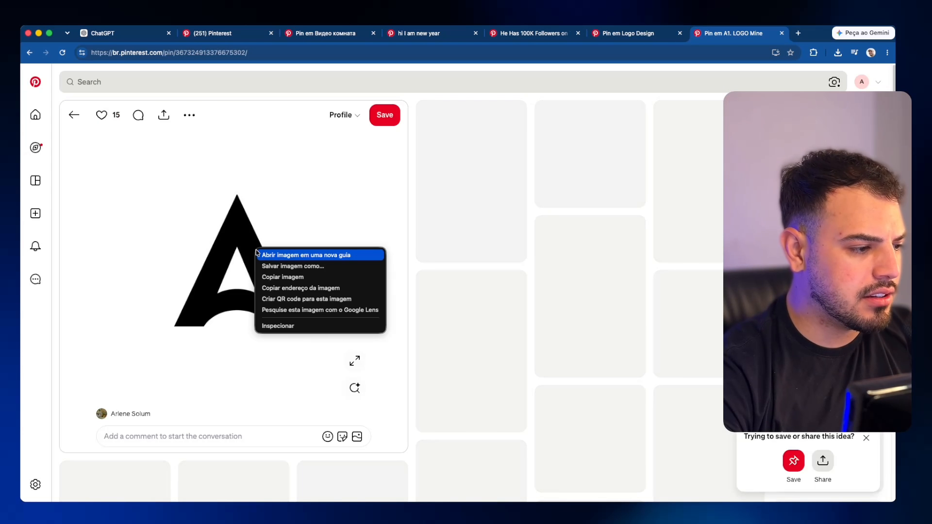
click(272, 276)
key(super+1)
key(super+v)
scroll(419, 342, up, 5)
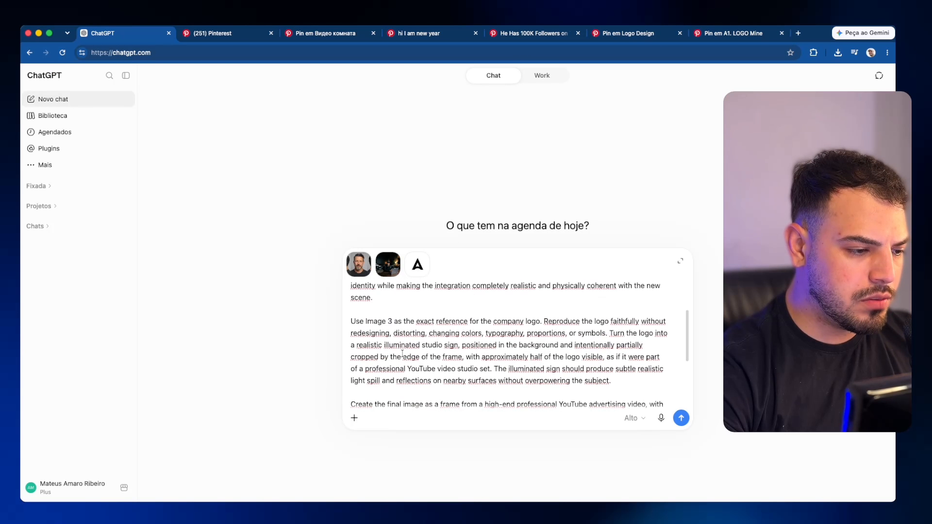
Step: Review the three-image compositing prompt and send it to generate the studio portrait
scroll(415, 342, down, 2)
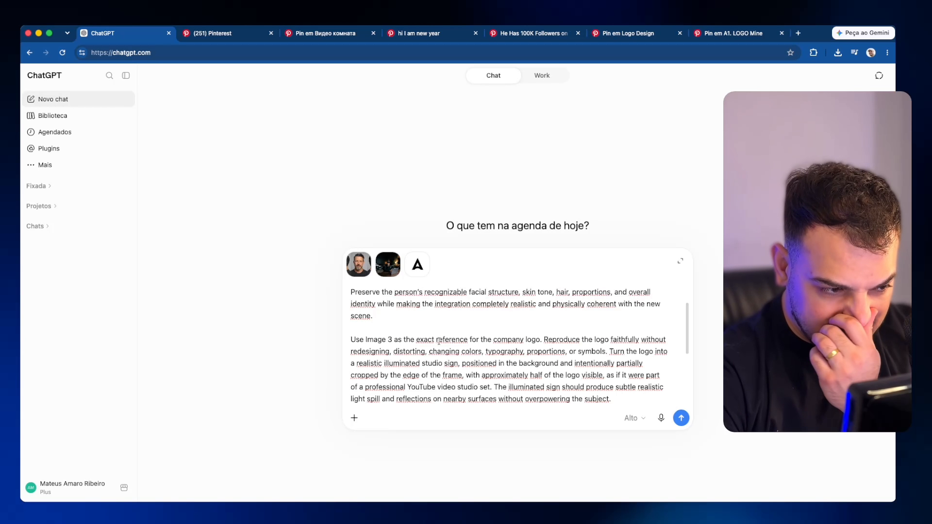
scroll(504, 336, down, 1)
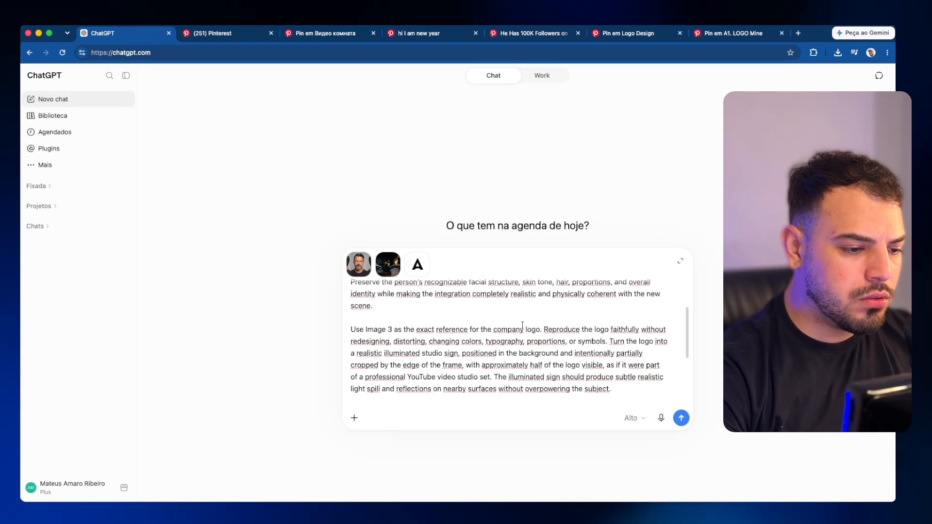
scroll(491, 325, down, 2)
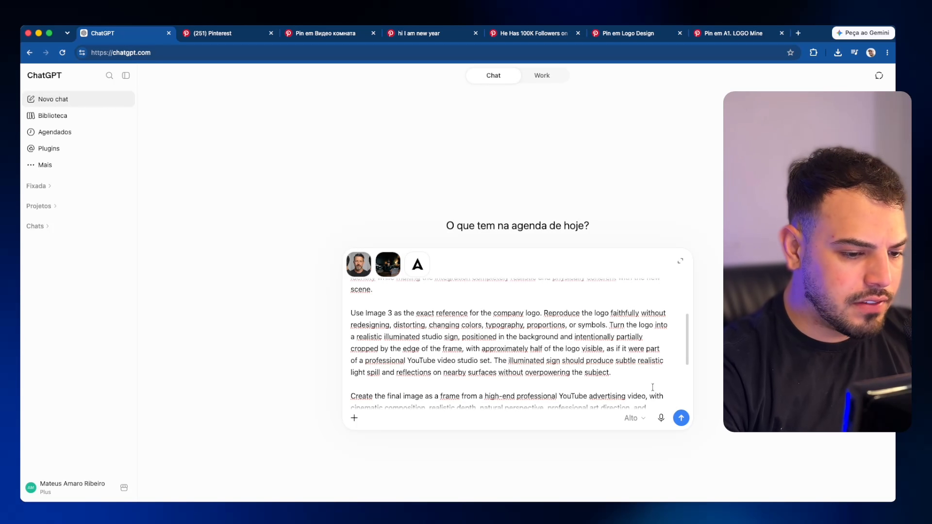
click(683, 418)
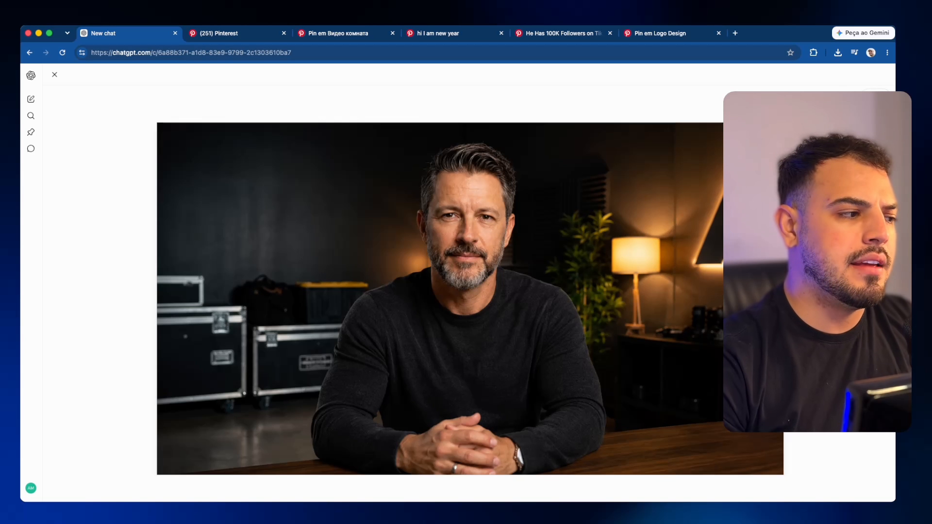
Step: Save the studio composite to Downloads via Salvar imagem como, then start a new chat
right_click(516, 211)
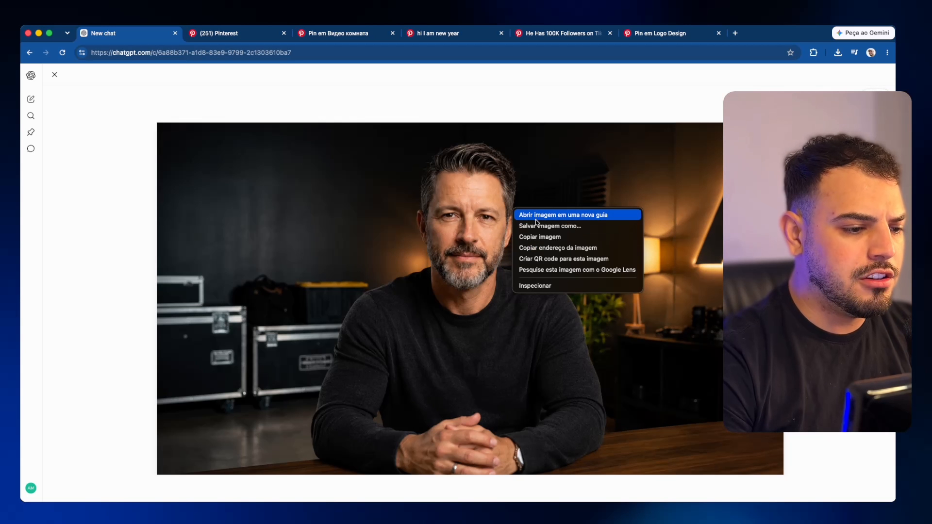
click(539, 226)
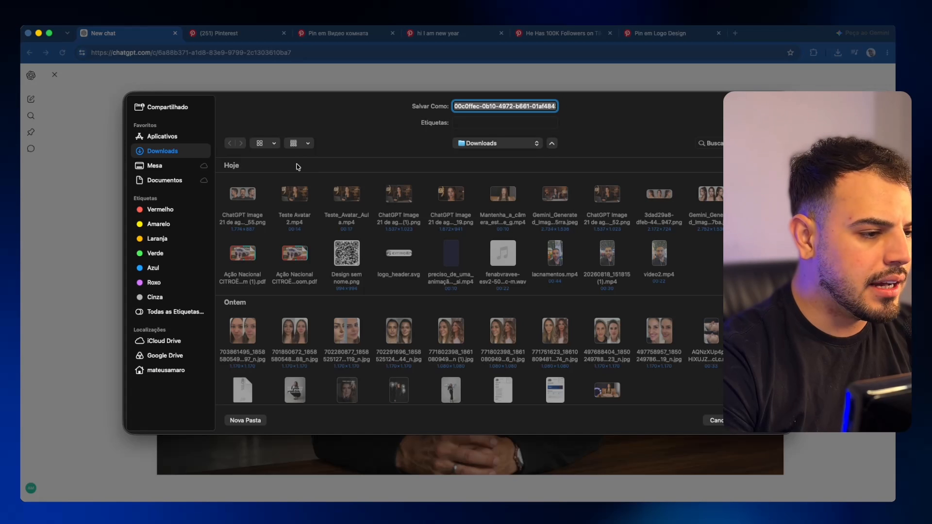
key(Return)
key(Escape)
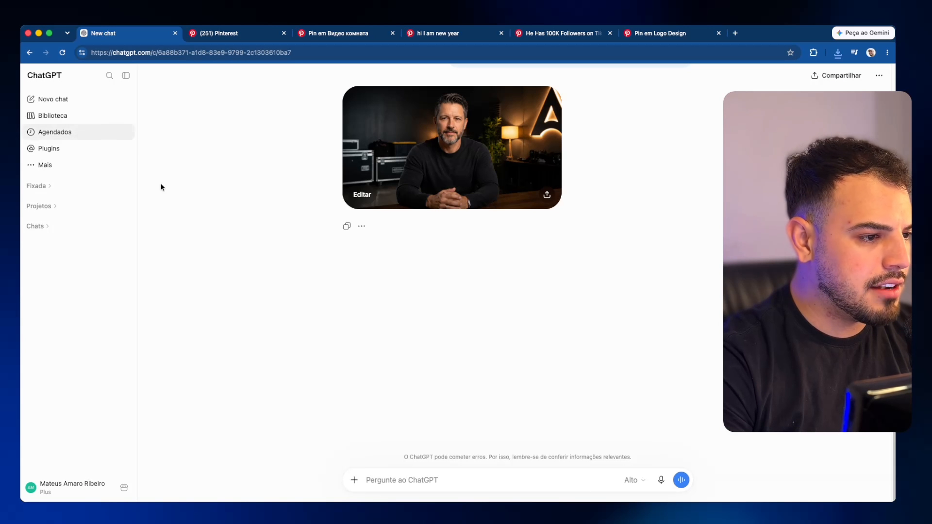
click(83, 99)
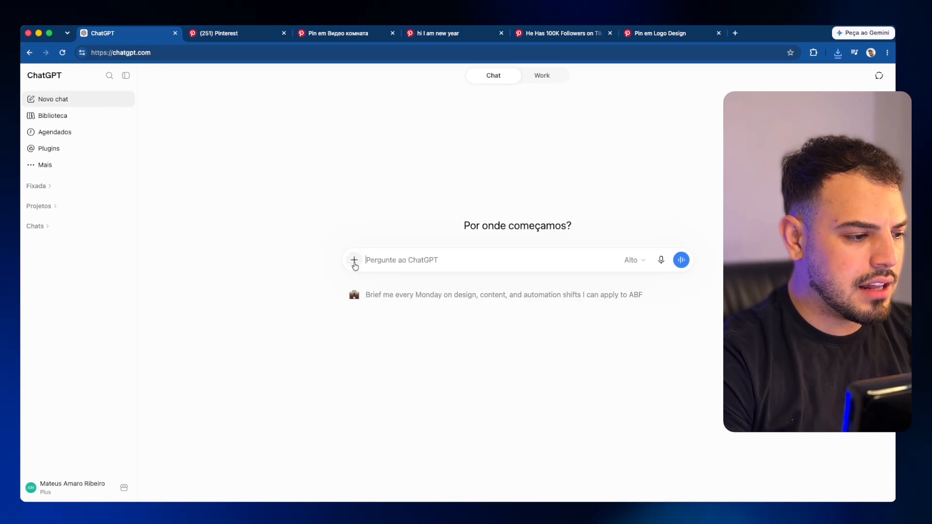
Step: Attach the saved portrait from Downloads and write a Portuguese request to bring the framing closer to the face
click(386, 285)
double_click(248, 135)
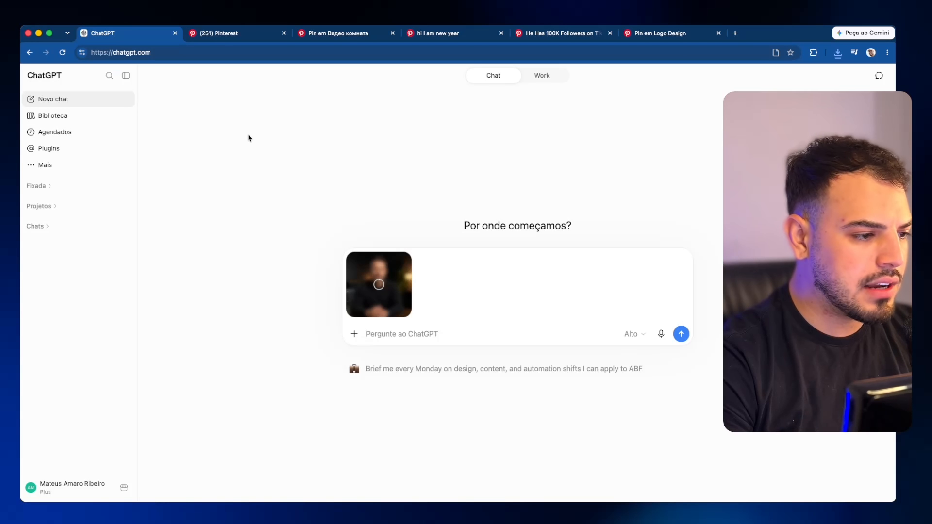
text(Precis)
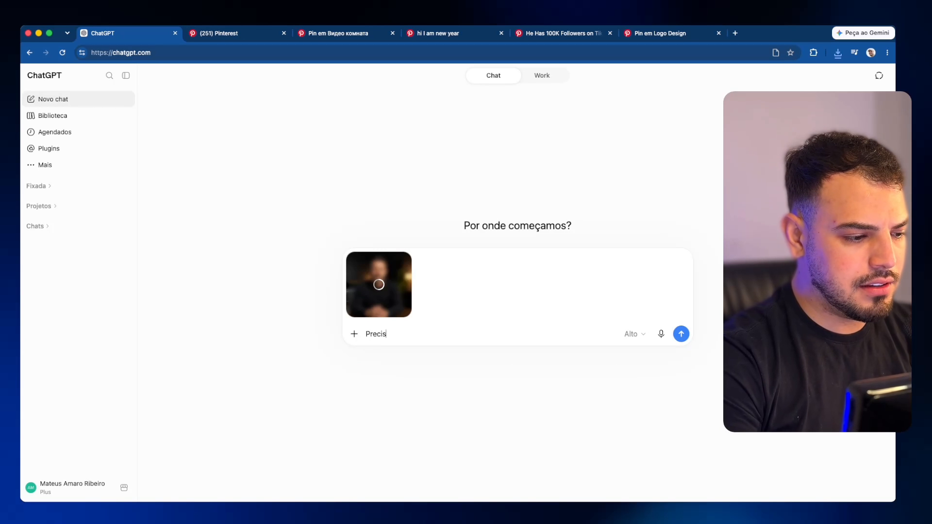
text(o que a imagem esteja ma)
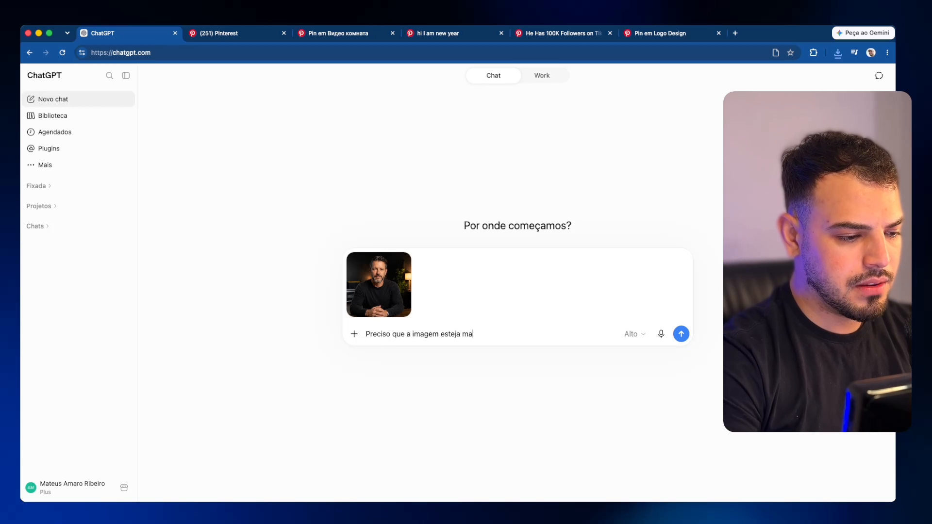
text(is próxima do rosto, se)
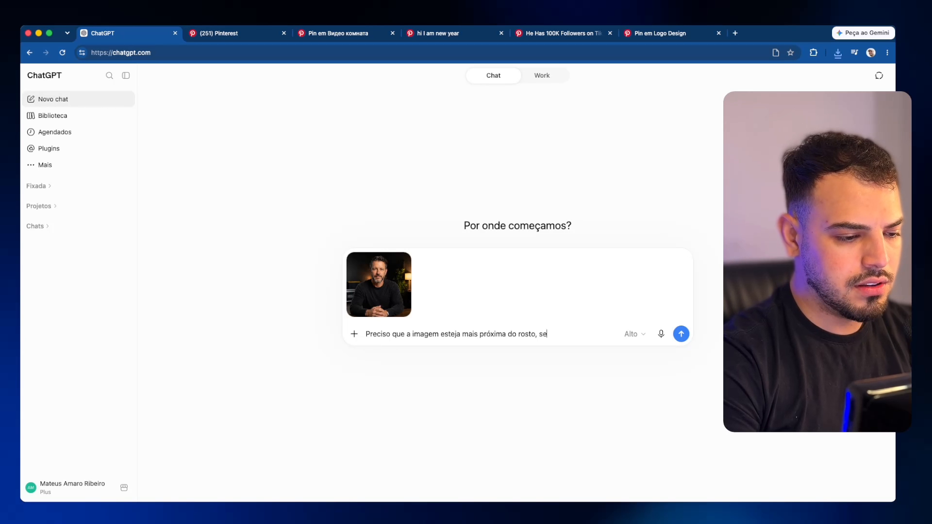
text(m mudar as caracter)
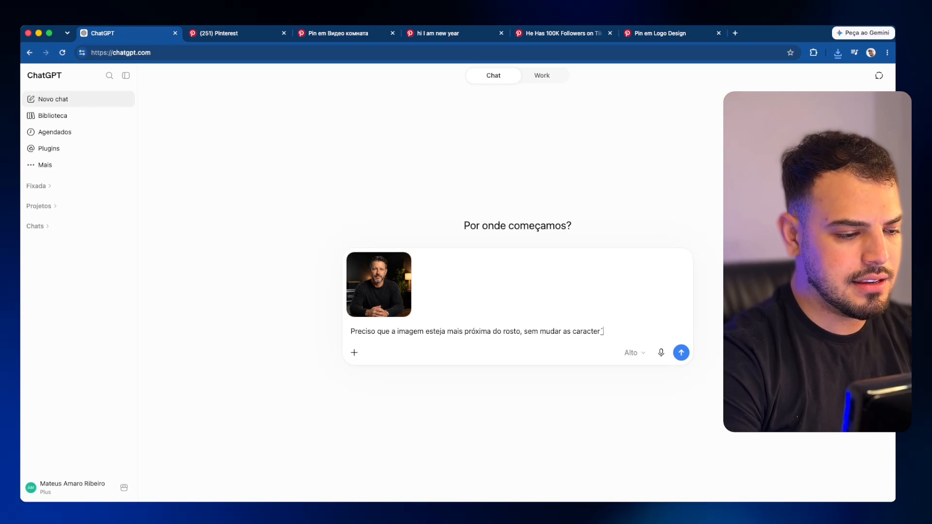
text(ísticas, leve angula)
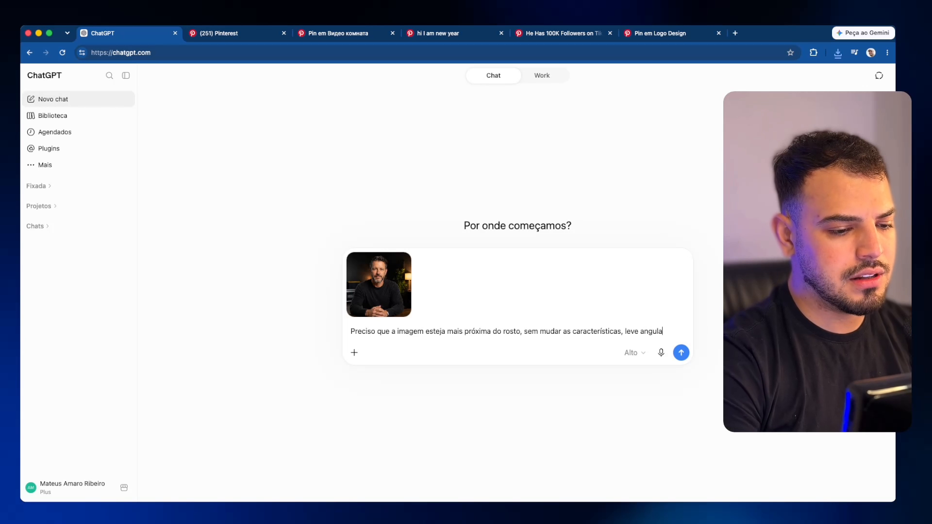
text(dão para o la)
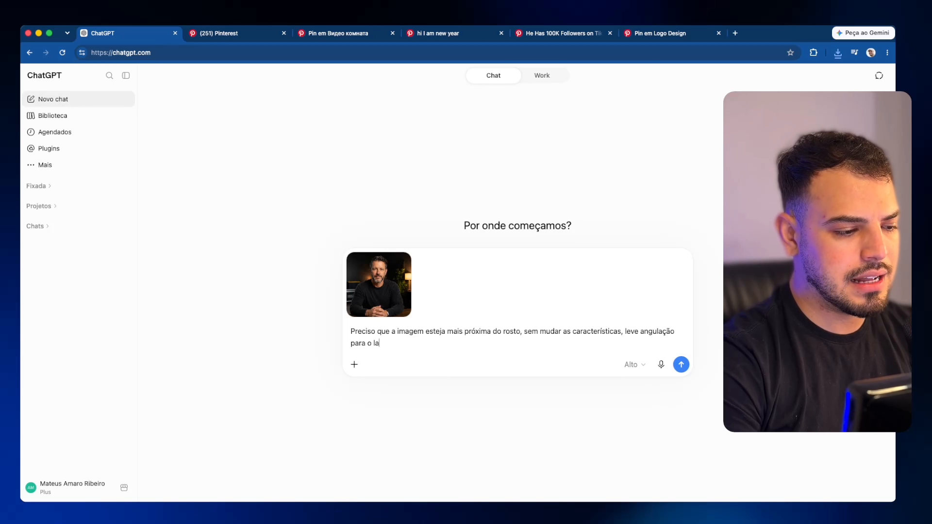
text(do esquerdo, pegando)
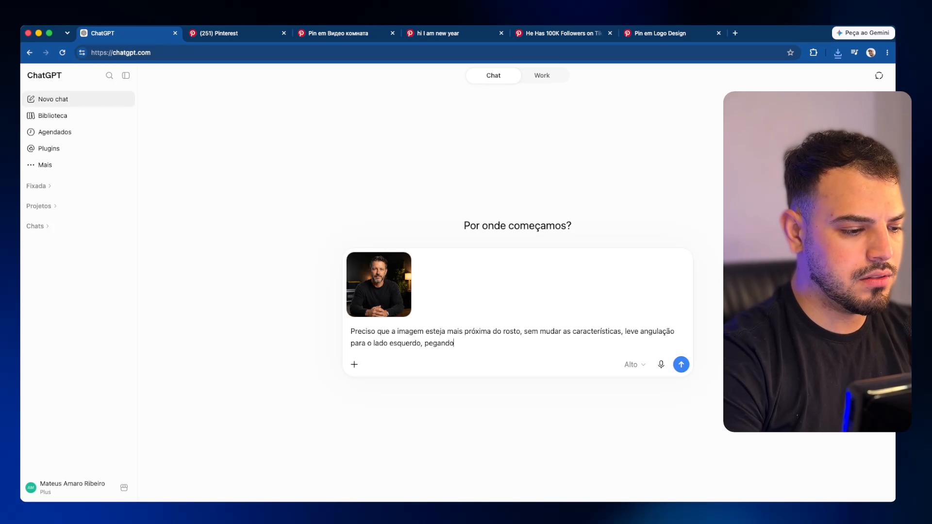
text( o rosto levemente de )
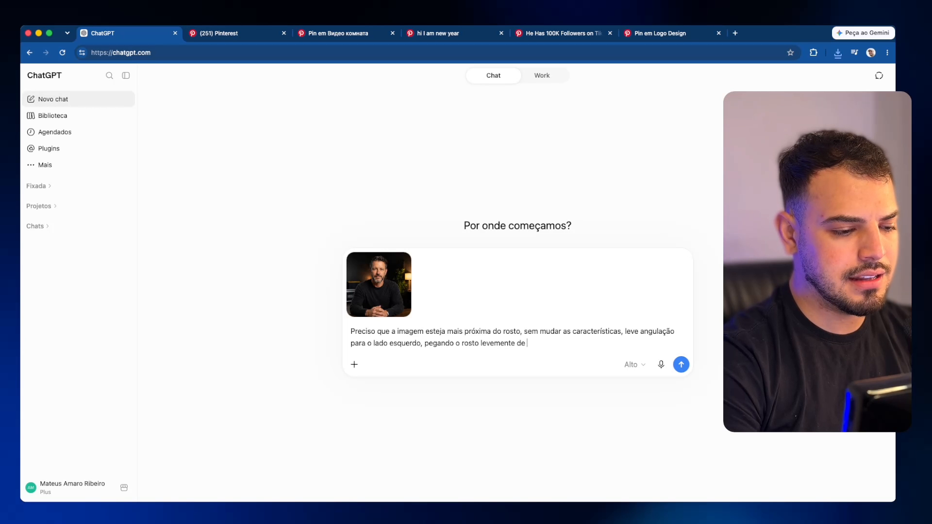
text(lado (muito)
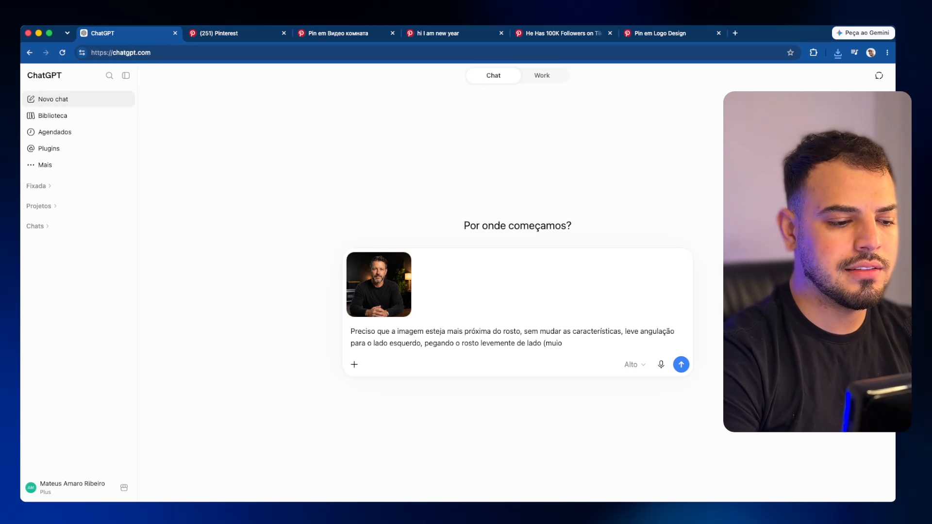
text( pouco)
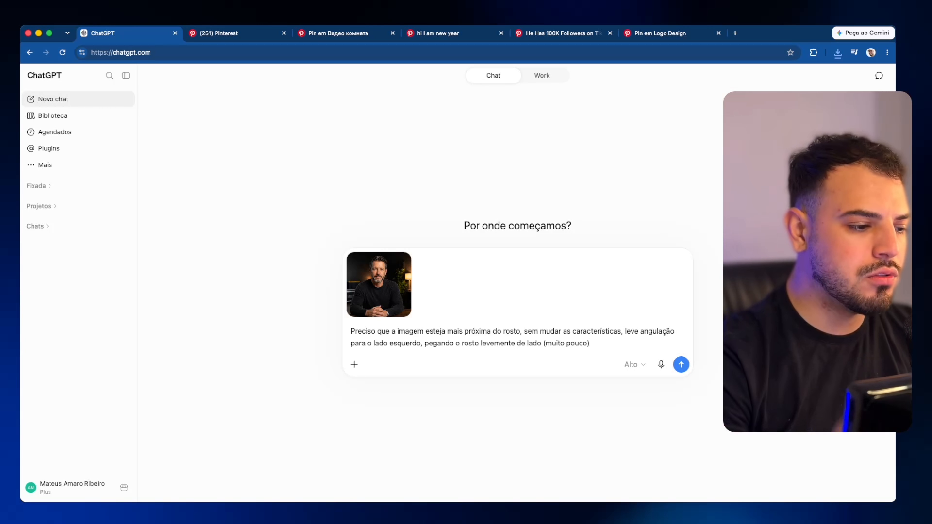
text(), fundo fica)
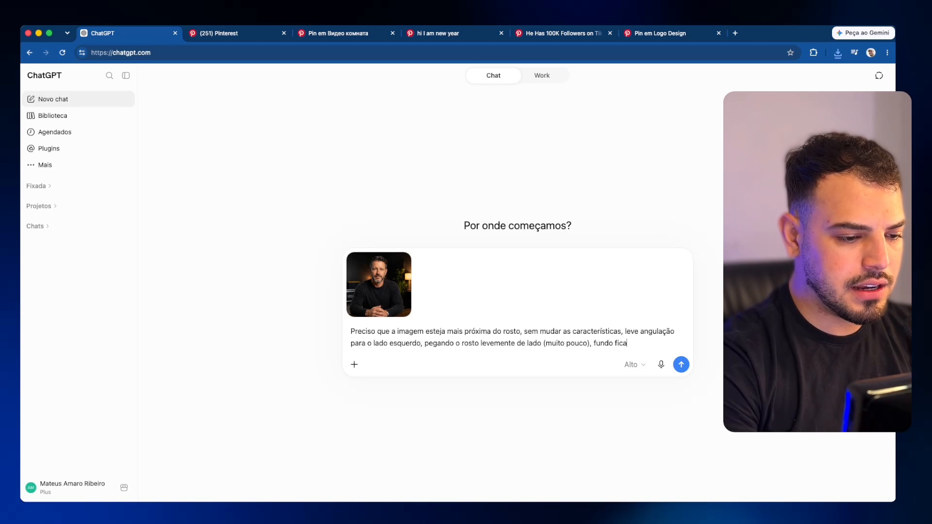
text(rá levemente maiis desfoc)
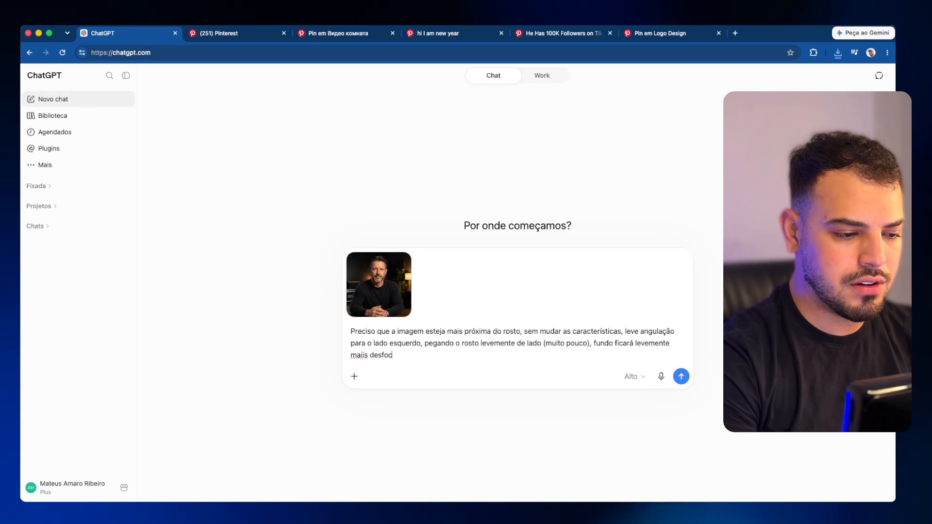
text(ado.)
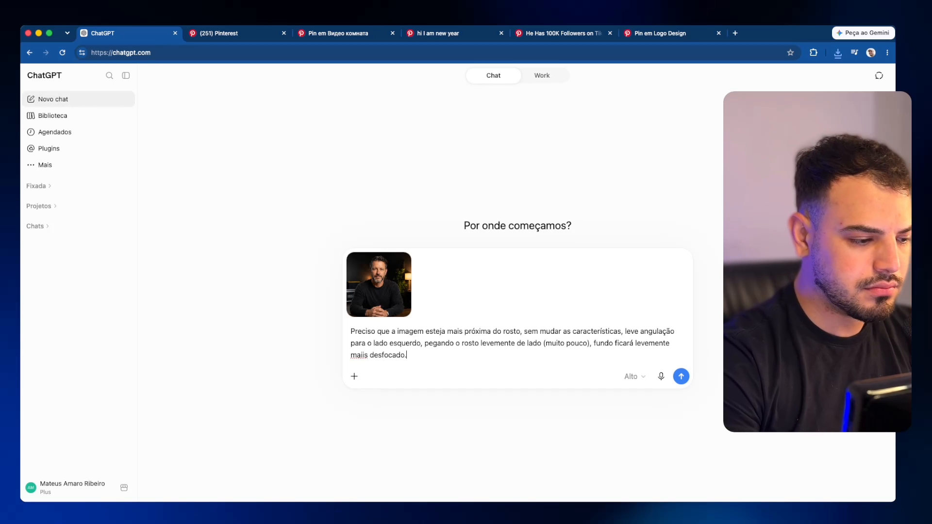
Step: Delete the misspelled 'maiis', append the English 16:9 export instructions, and send the prompt
double_click(364, 355)
key(BackSpace)
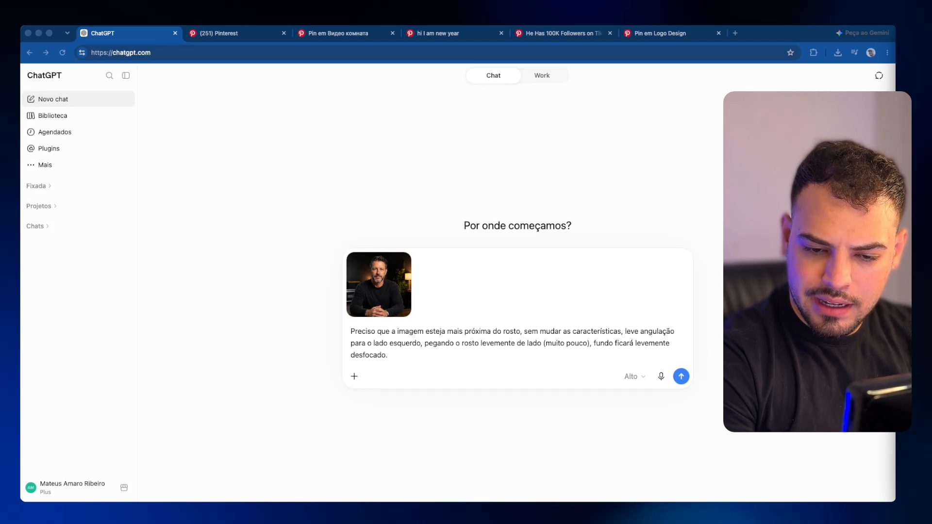
click(524, 332)
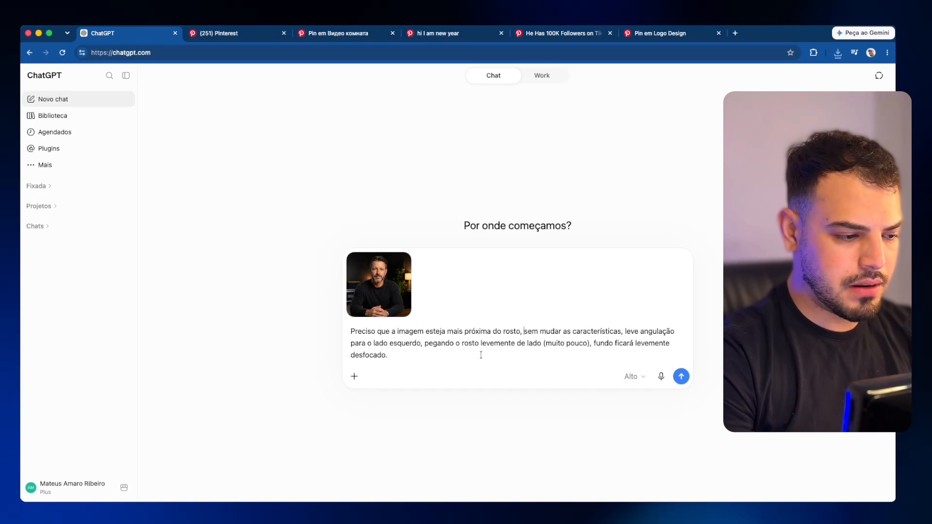
key(shift+Return)
key(shift+Return)
key(super+v)
key(Return)
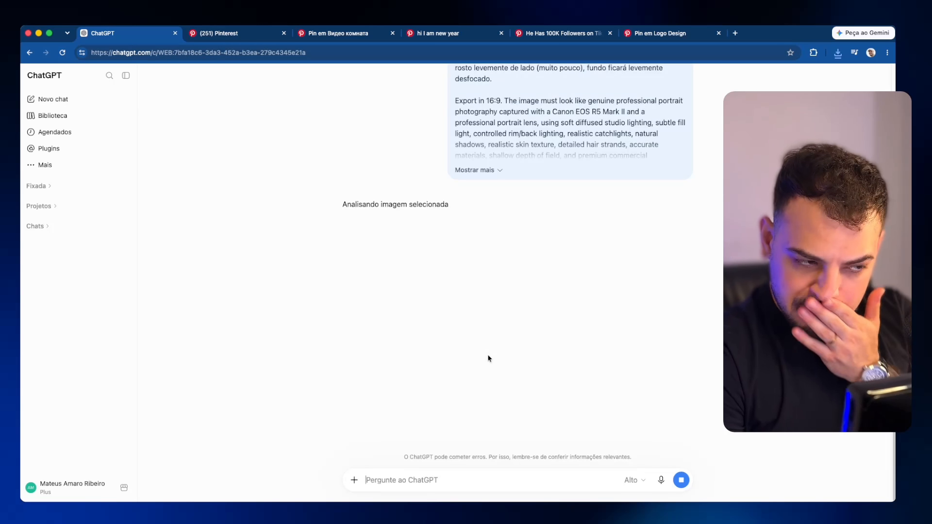
Step: Retry the failed generation to get the 16:9 bearded-man close-up, then go to HeyGen
click(500, 221)
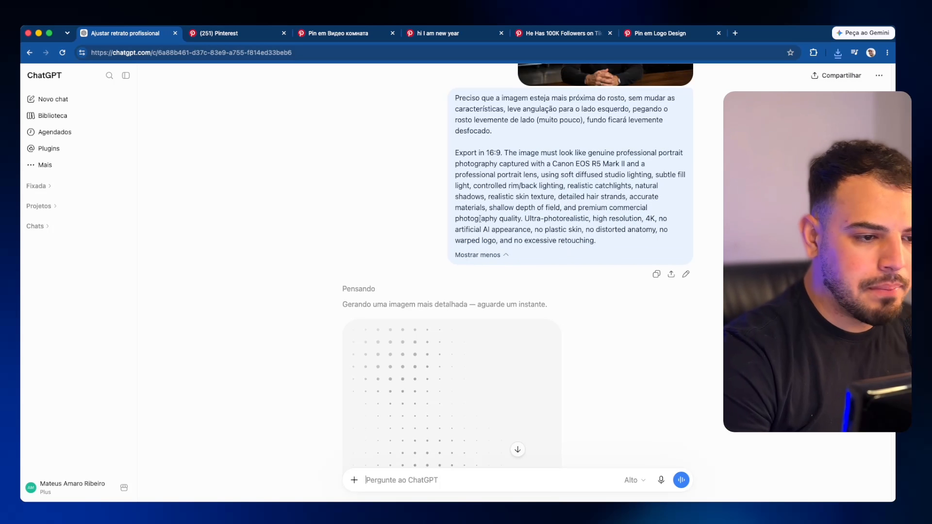
click(670, 290)
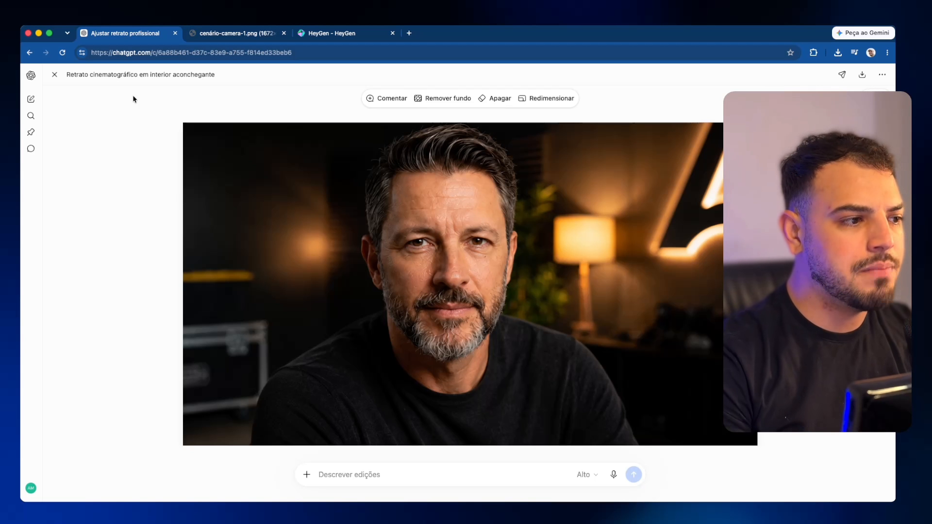
click(358, 34)
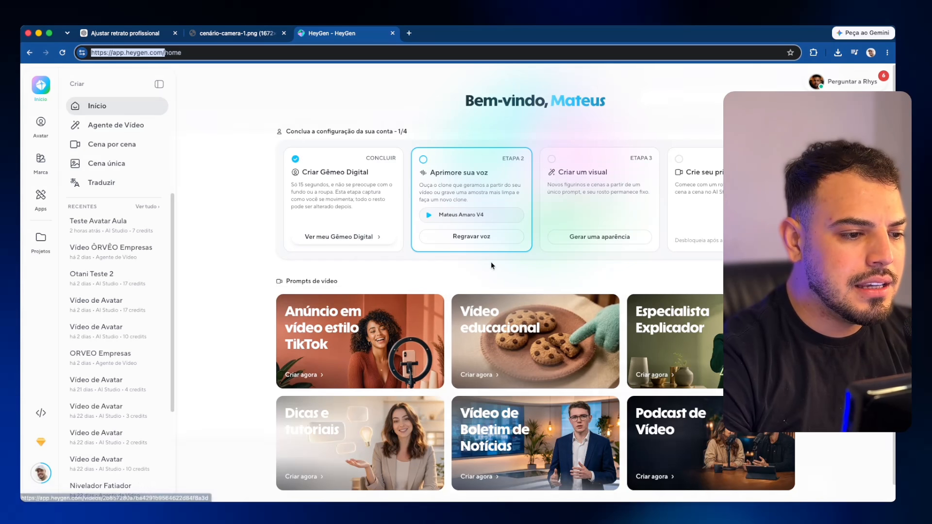
key(ctrl+Down)
click(569, 198)
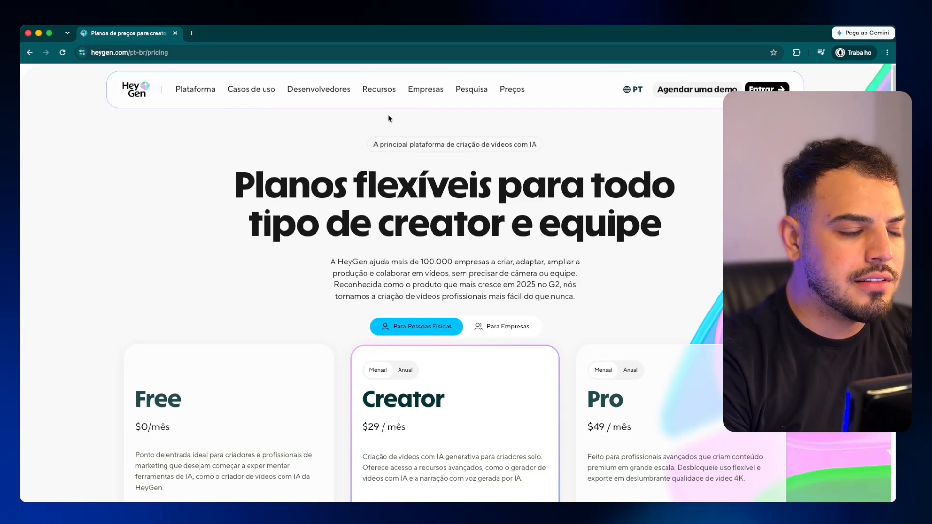
scroll(396, 213, down, 2)
scroll(180, 245, down, 5)
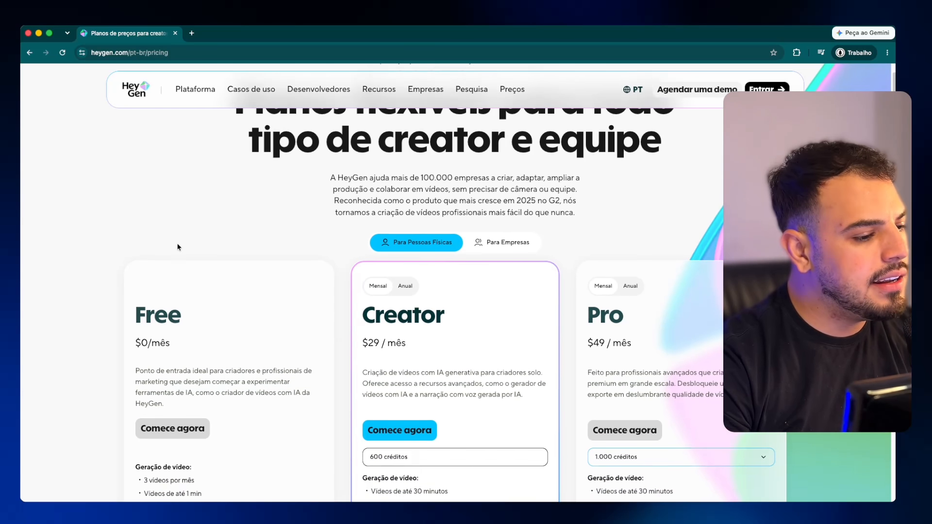
scroll(183, 254, up, 1)
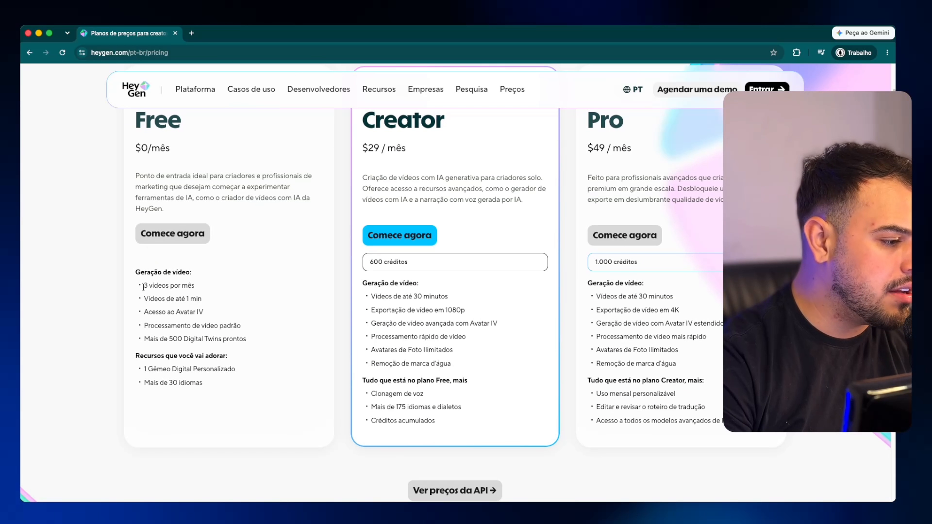
mouse_move(143, 287)
mouse_down()
mouse_move(204, 286)
mouse_move(199, 300)
mouse_move(143, 300)
mouse_up()
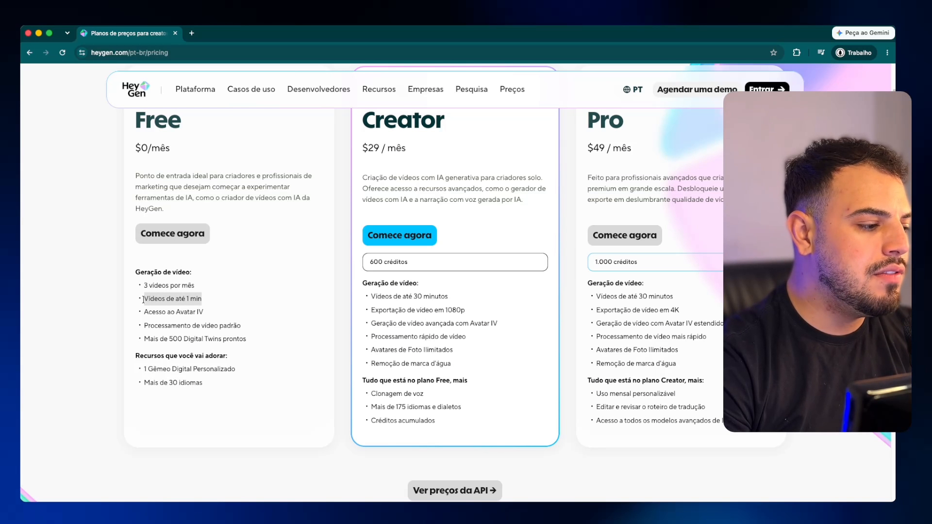
click(222, 285)
scroll(224, 286, up, 2)
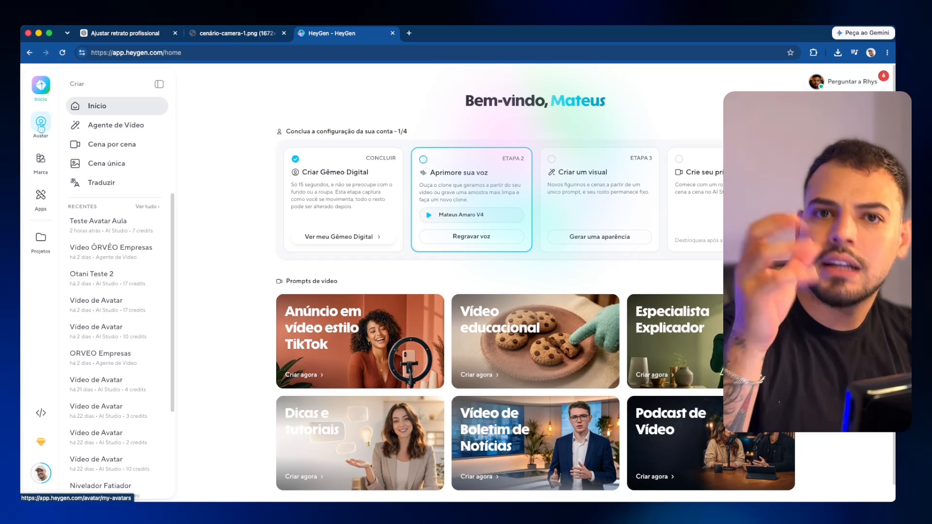
Step: Upload the latest ChatGPT portrait from Downloads as a virtual-character photo and name the avatar Alfredo
click(41, 127)
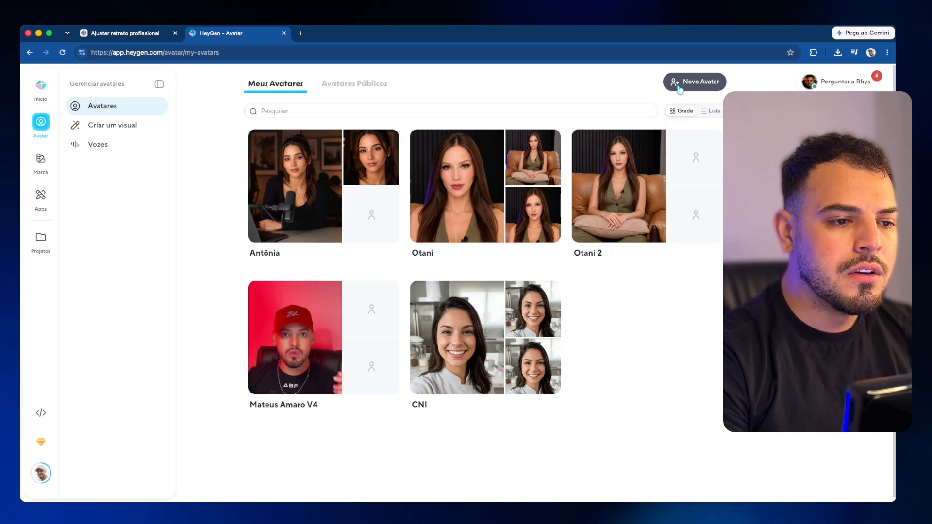
click(680, 85)
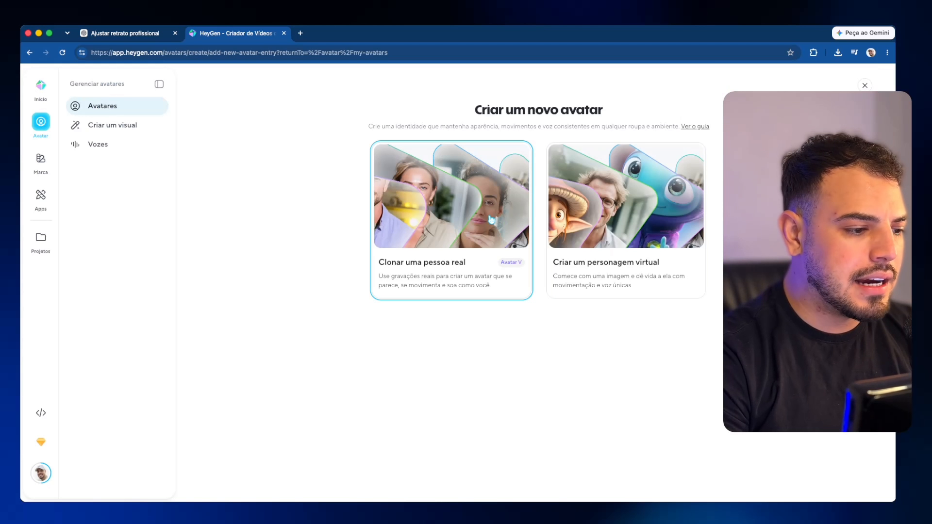
mouse_move(634, 190)
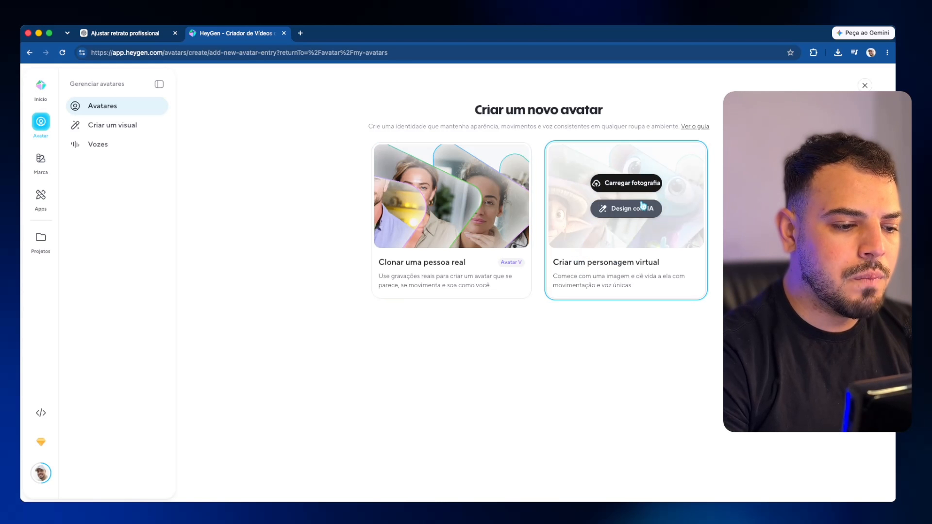
click(634, 190)
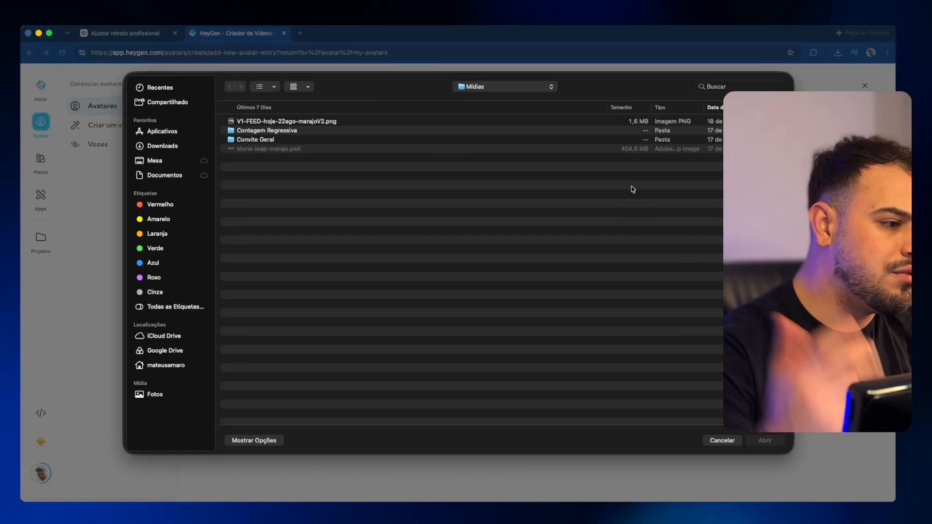
click(503, 87)
click(160, 146)
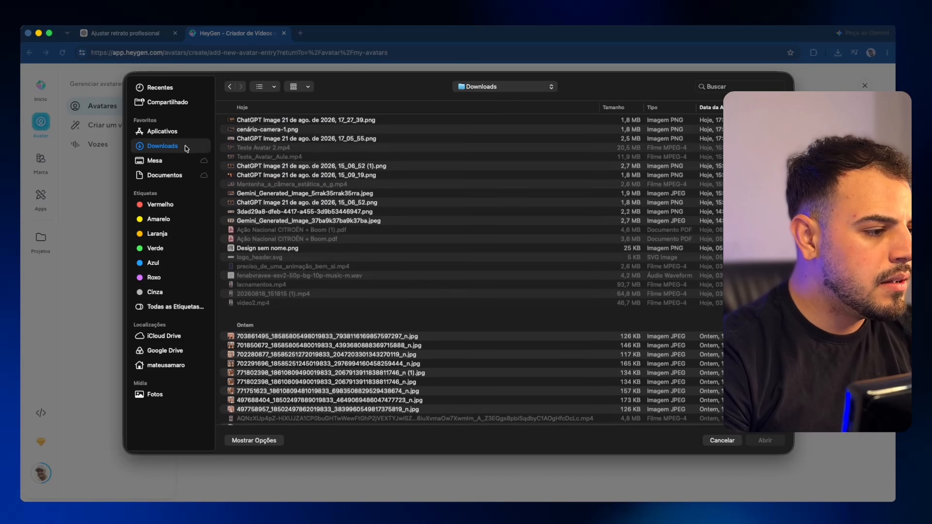
click(255, 124)
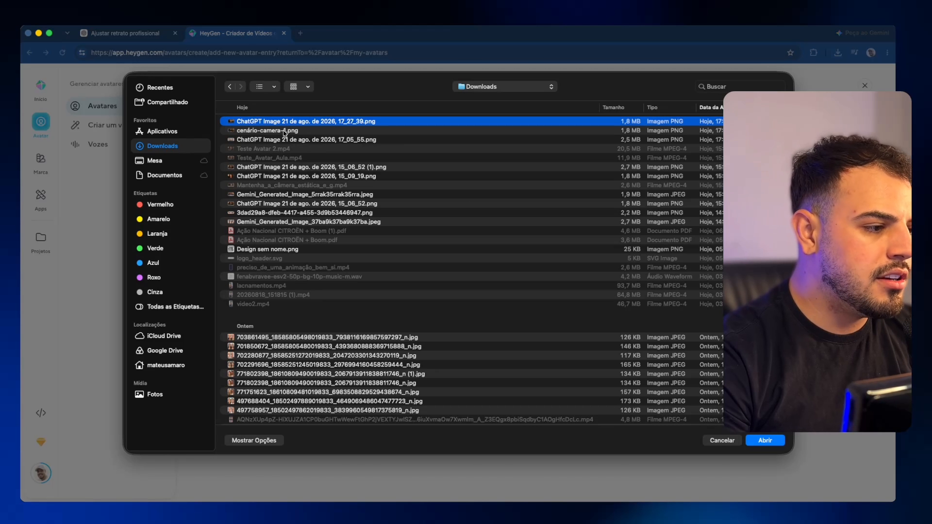
key(Return)
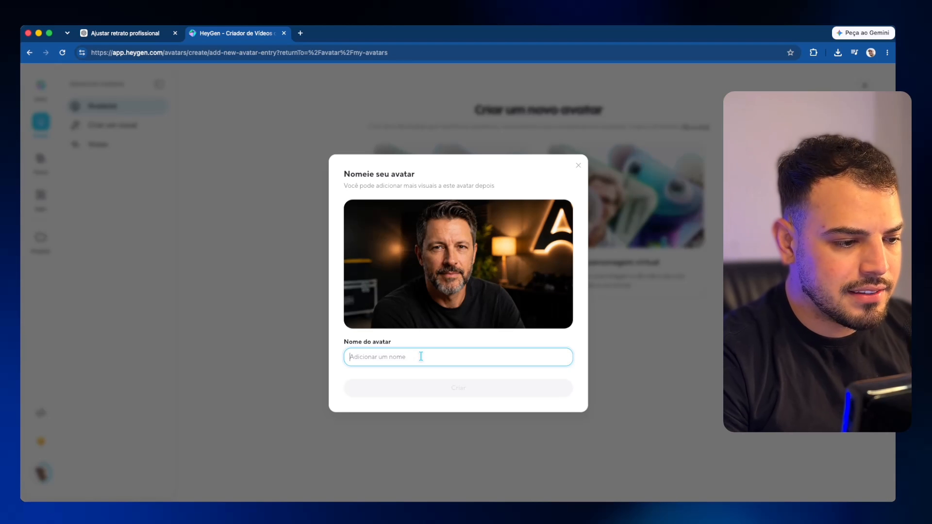
text(Alfredo)
key(Return)
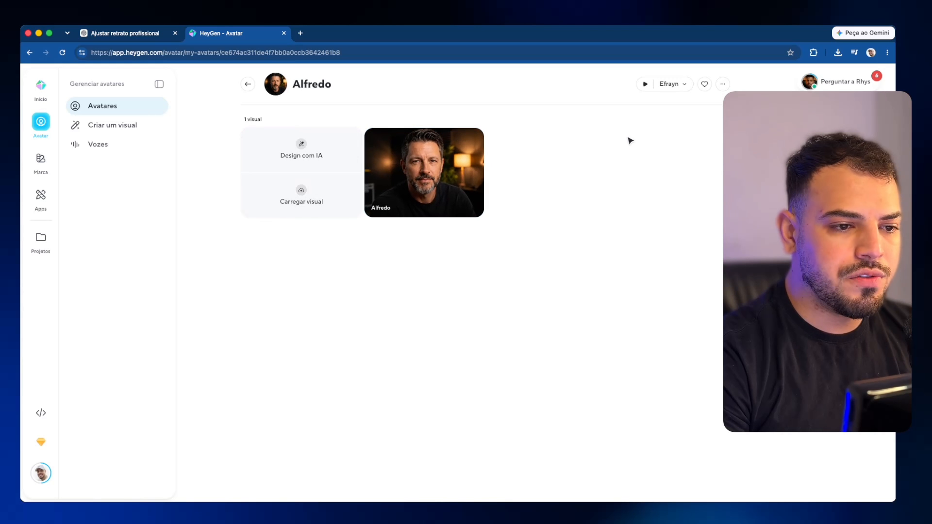
Step: Upload cenário-camera-1.png from Downloads and create it as Alfredo's second look
click(723, 87)
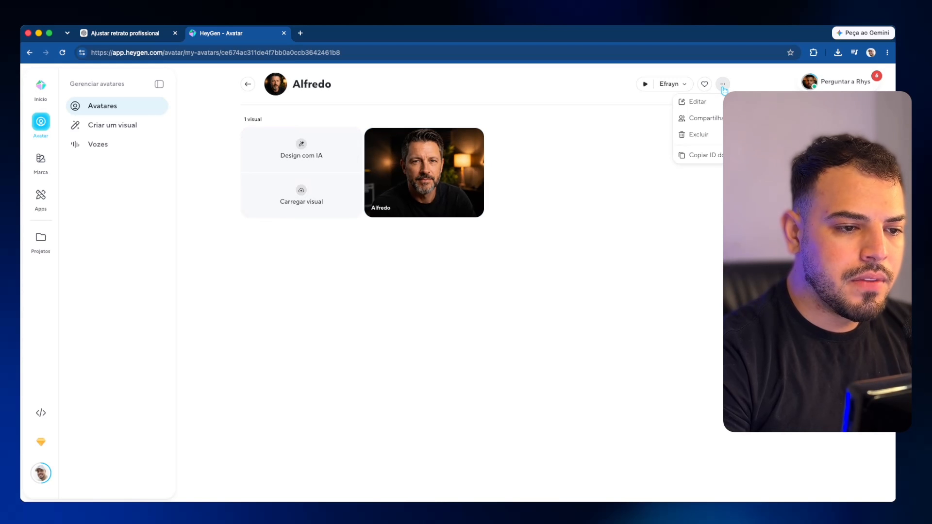
click(326, 191)
click(527, 173)
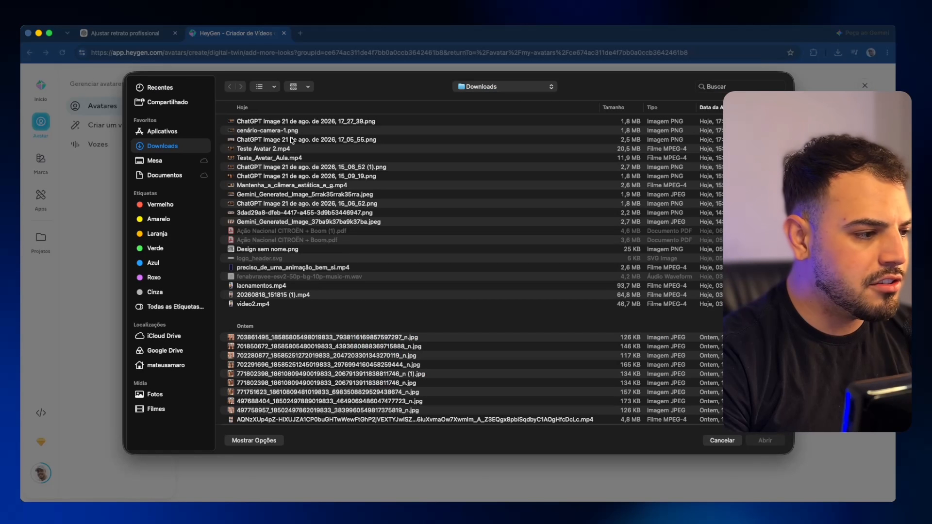
double_click(289, 131)
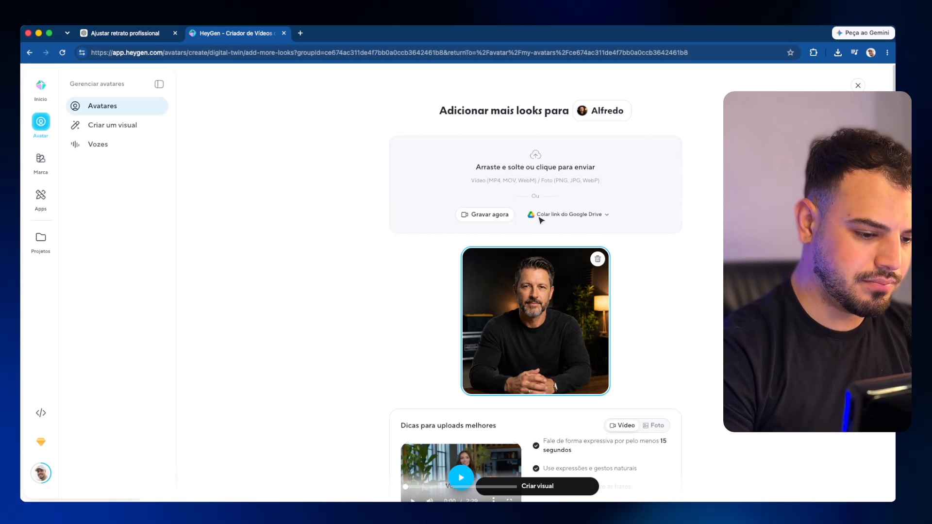
scroll(597, 344, down, 3)
click(578, 474)
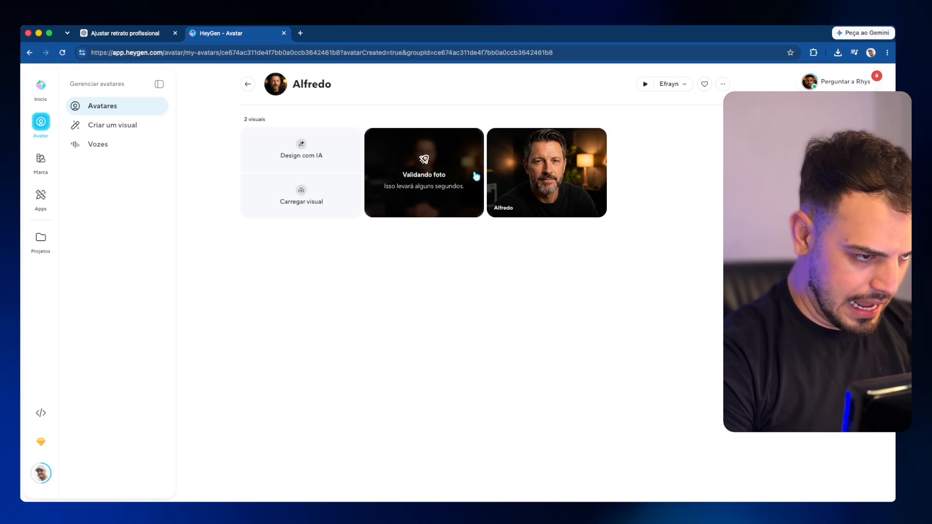
click(684, 85)
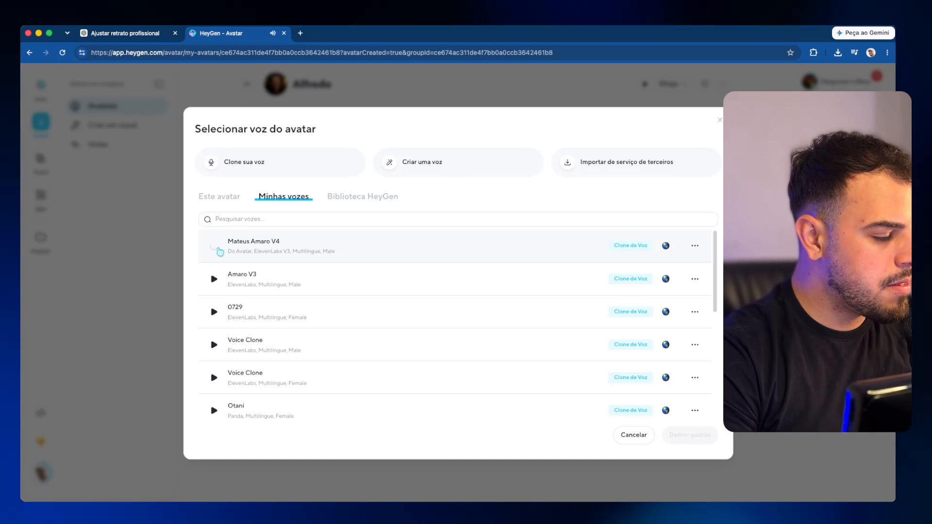
Step: Filter library voices to Portuguese (Brazil), preview Will, and set Borges as Alfredo's default voice
click(323, 251)
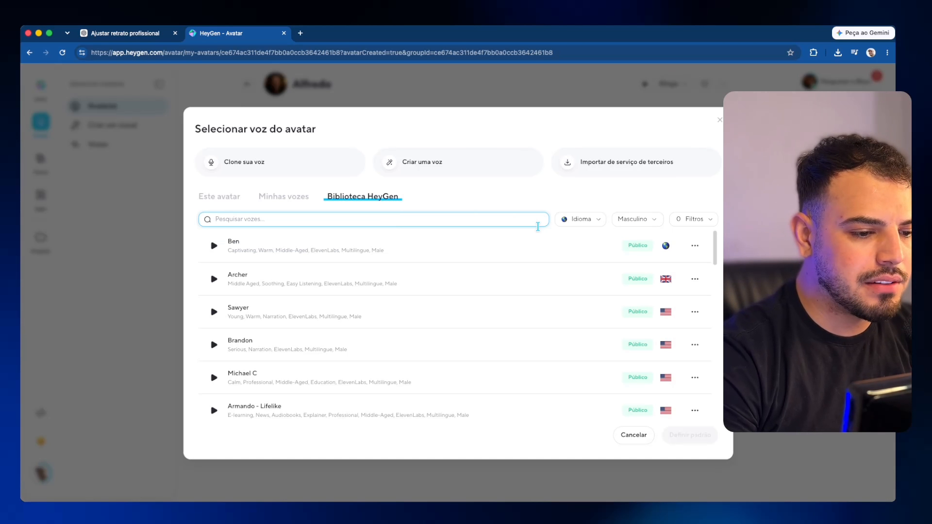
click(594, 222)
text(bra)
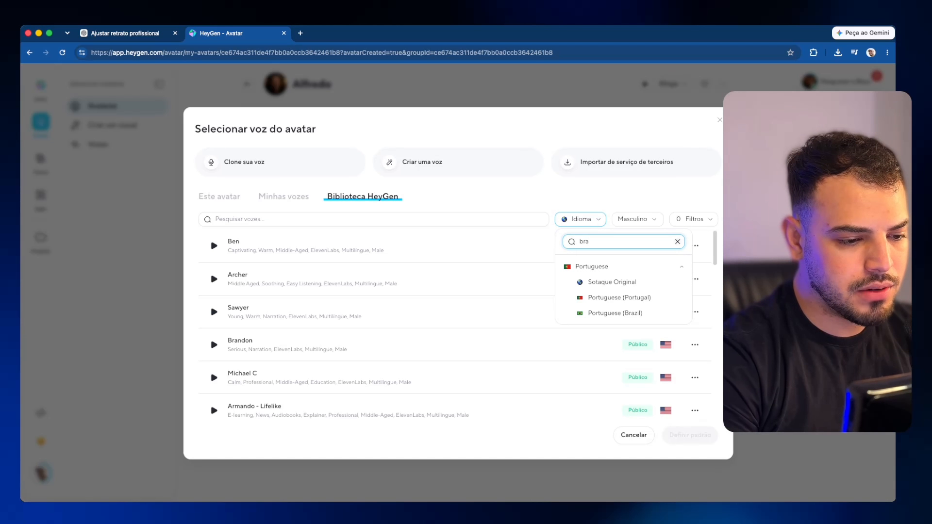
click(615, 313)
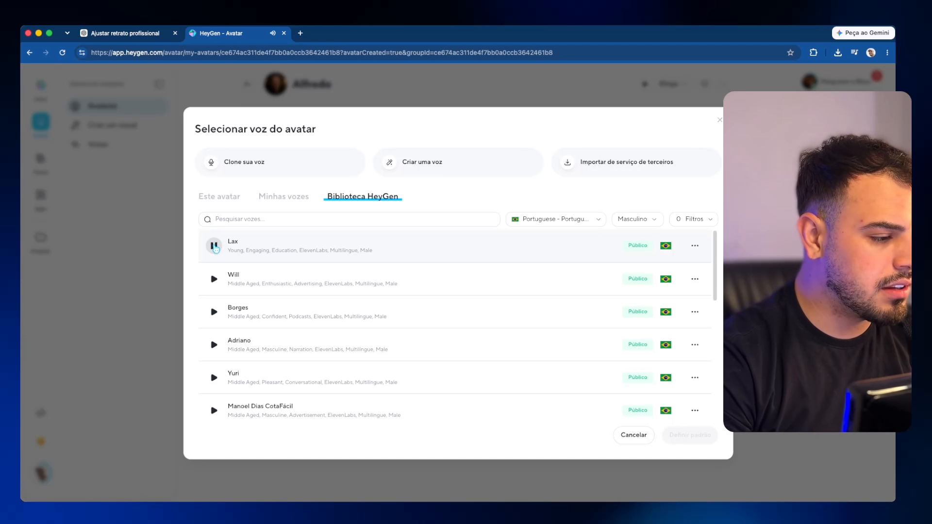
click(217, 280)
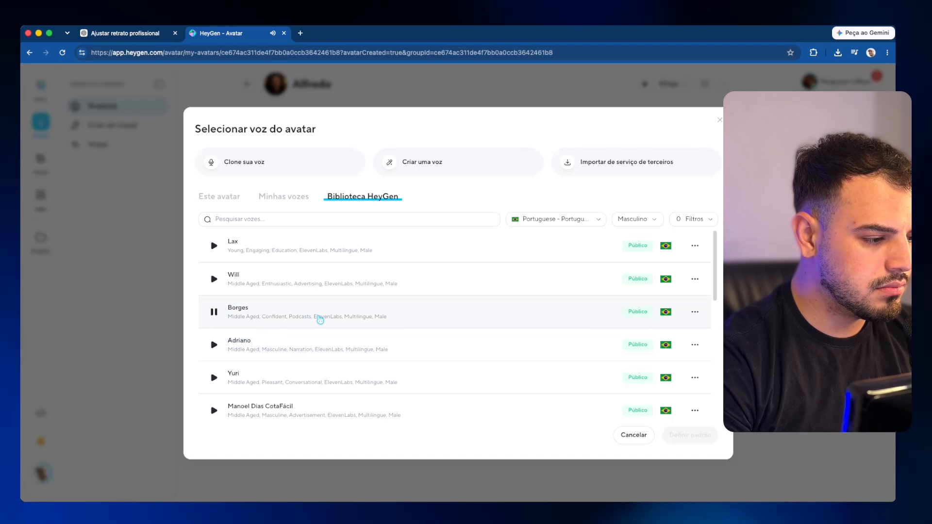
click(321, 320)
click(690, 435)
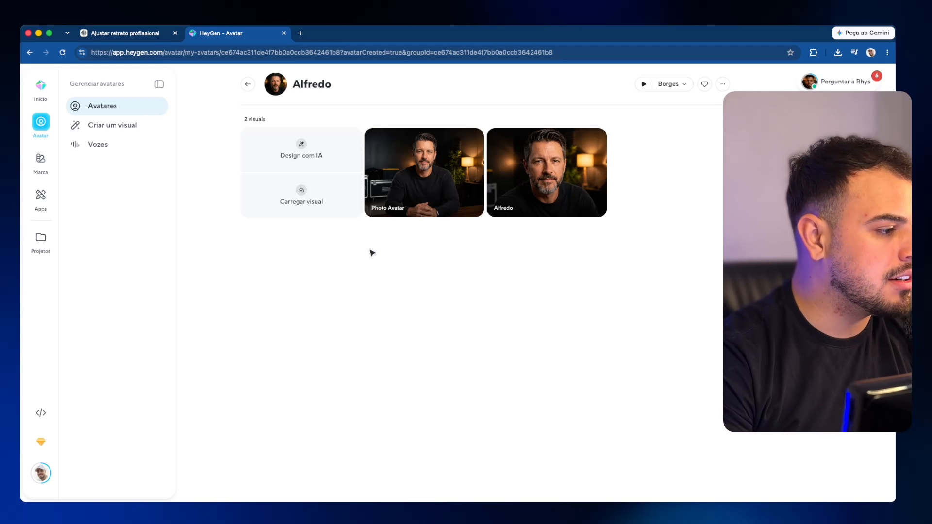
Step: Start a new blank scene-by-scene HeyGen video, then begin a fresh ChatGPT chat
click(43, 89)
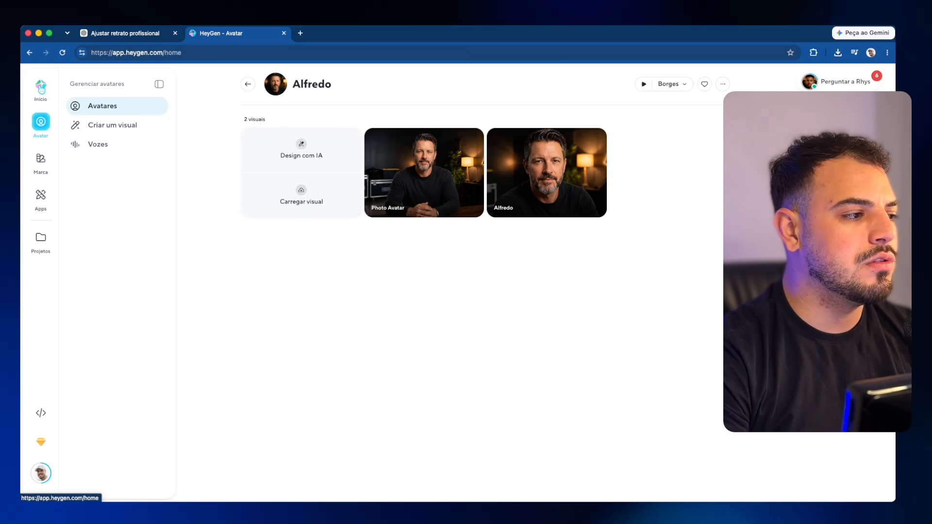
click(123, 145)
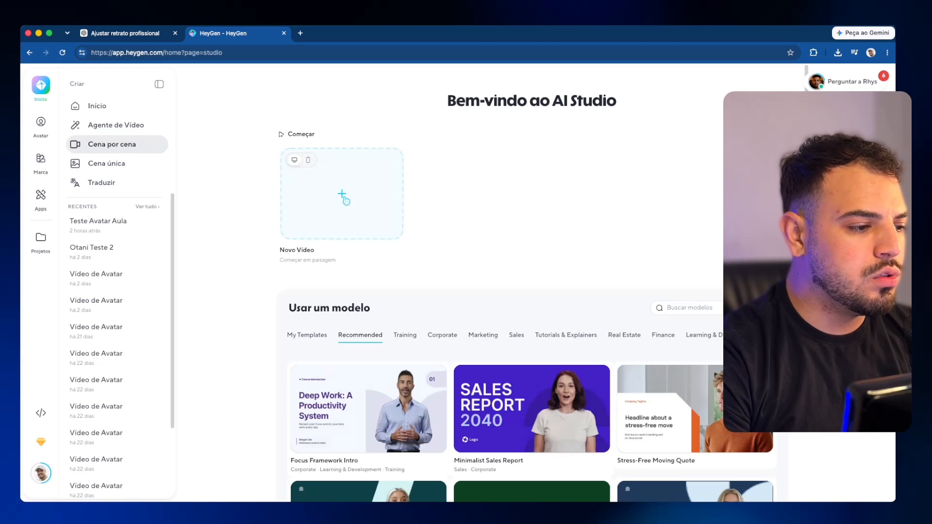
click(343, 194)
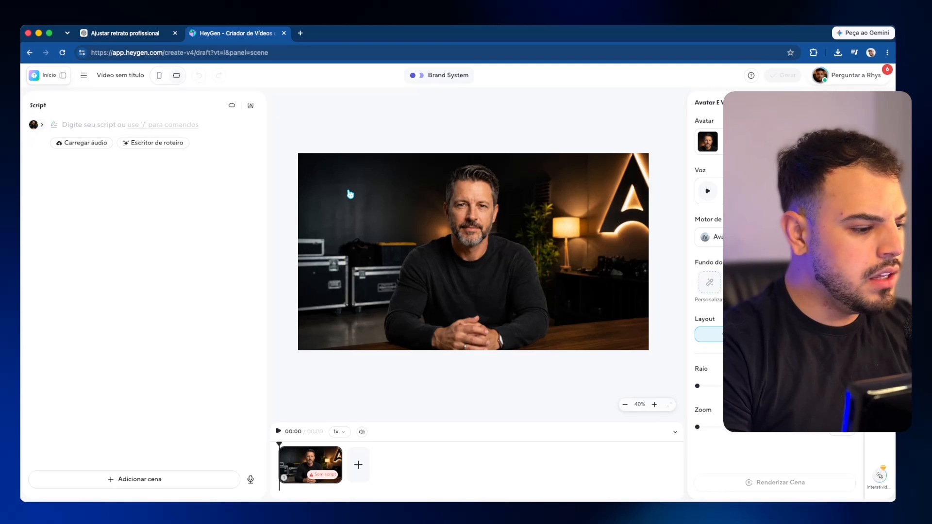
click(134, 38)
click(38, 99)
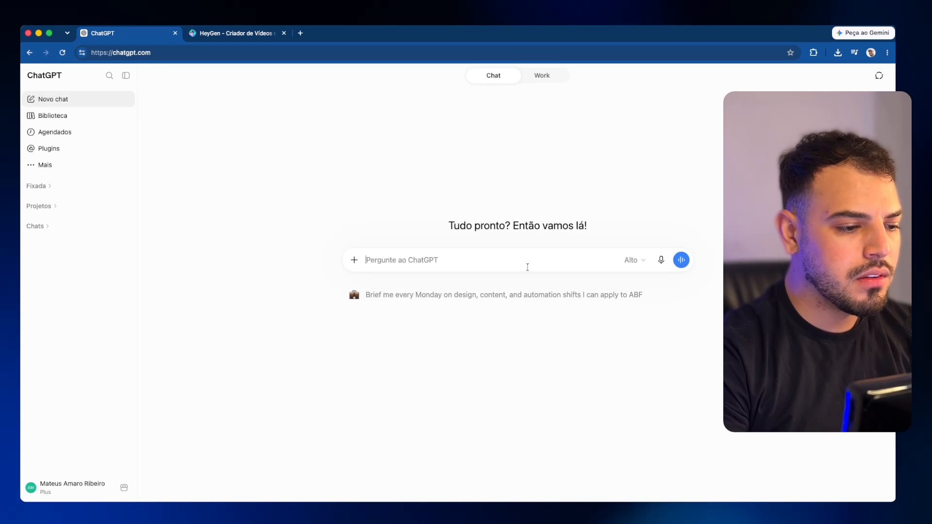
Step: Ask ChatGPT for two short test sentences, copy its reply, and return to the HeyGen editor
click(531, 257)
text(Gere duas )
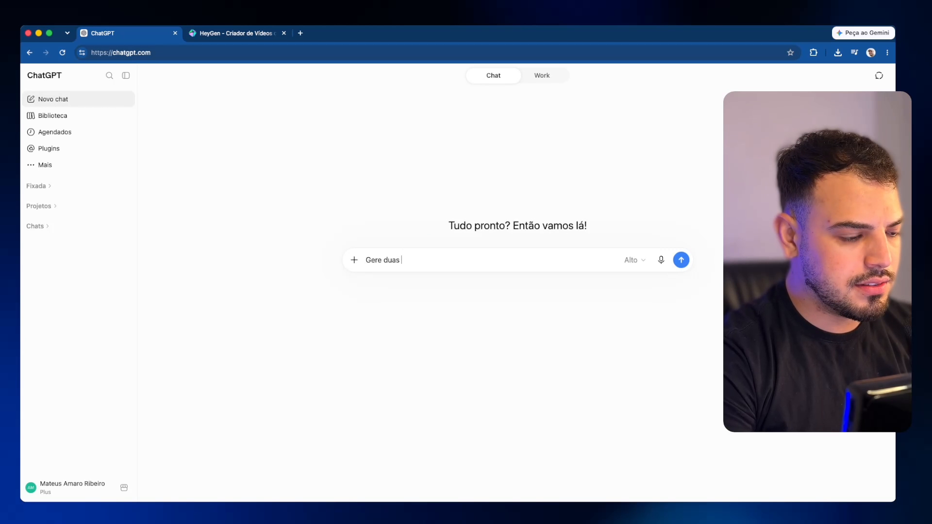
text(frases durtas para um avatar de IA falar, só pa)
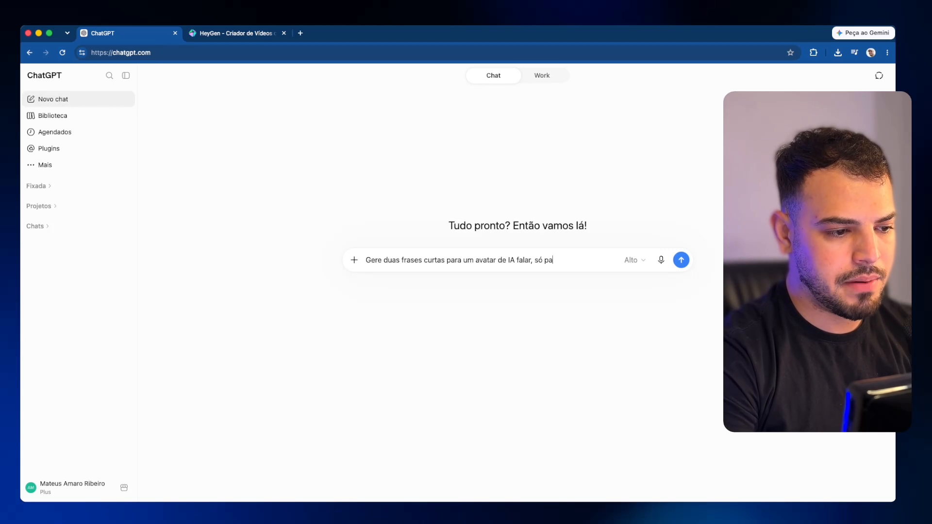
text(ste.)
key(Return)
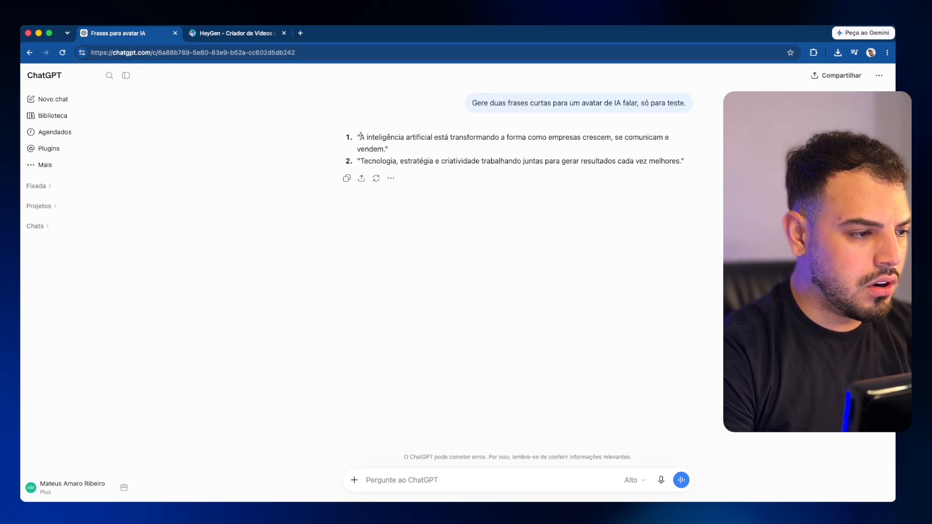
drag(359, 138, 687, 177)
key(cmd+c)
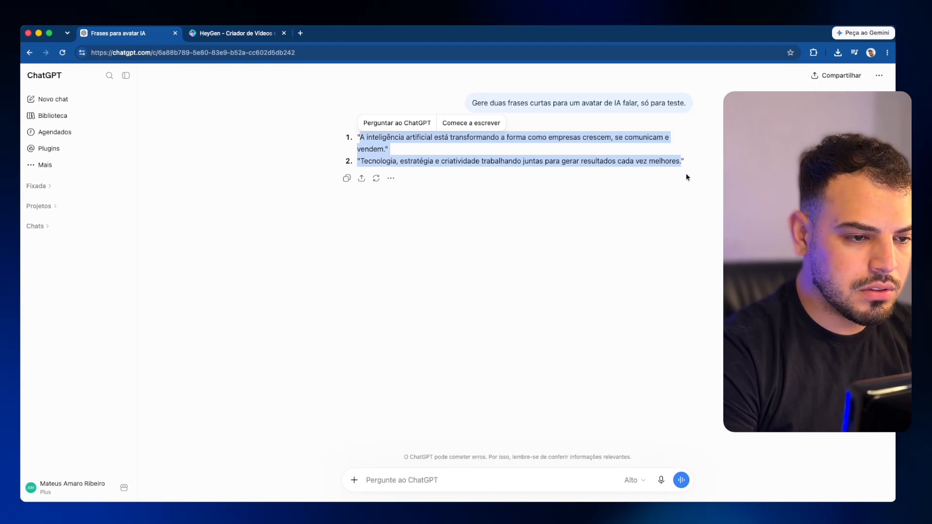
click(214, 33)
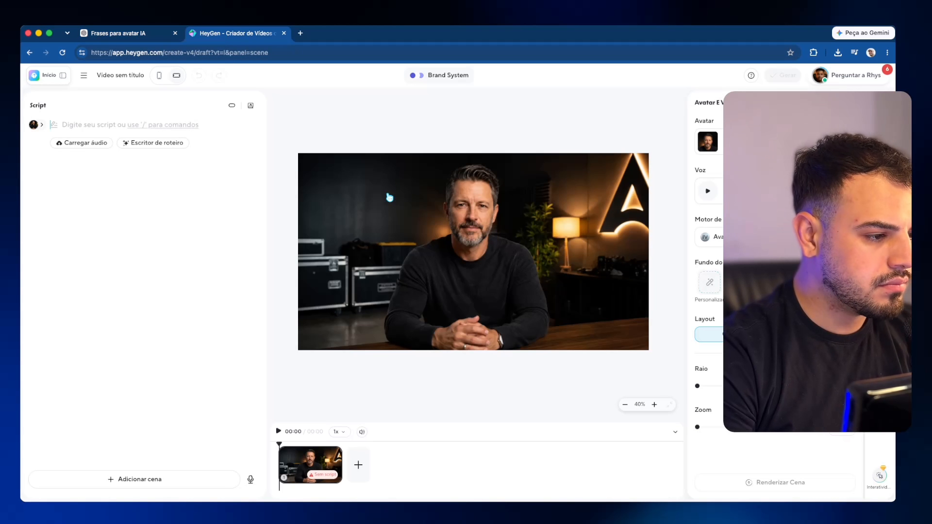
Step: Paste the two ChatGPT sentences into the script, remove the stray quotation mark, and separate them
click(74, 121)
key(cmd+v)
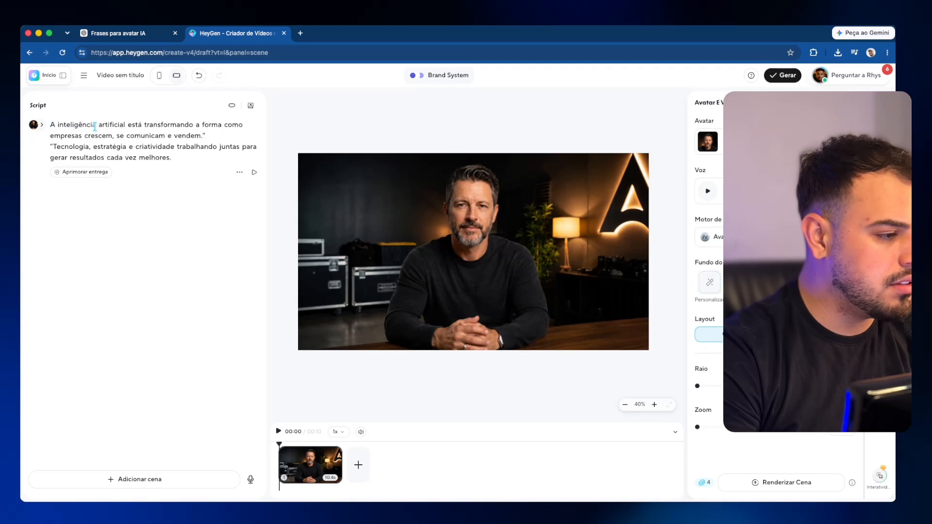
click(213, 140)
click(51, 147)
key(BackSpace)
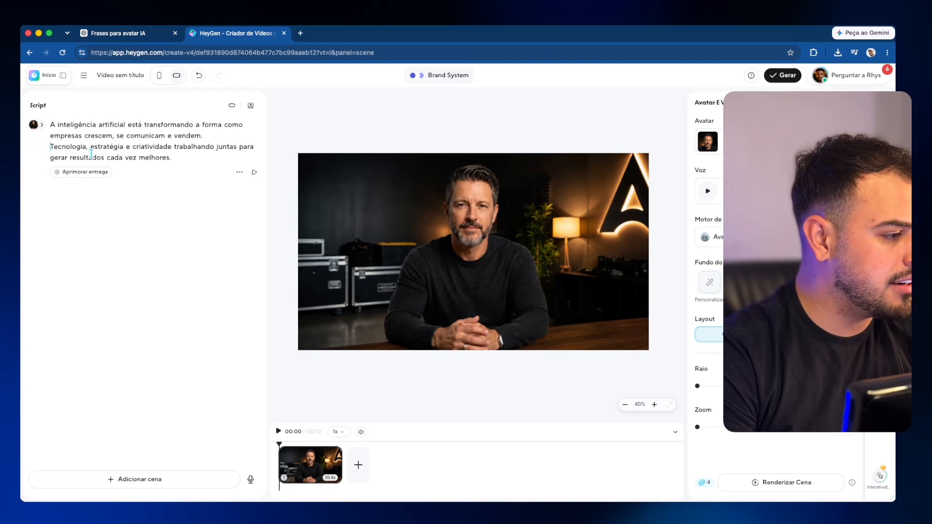
key(Return)
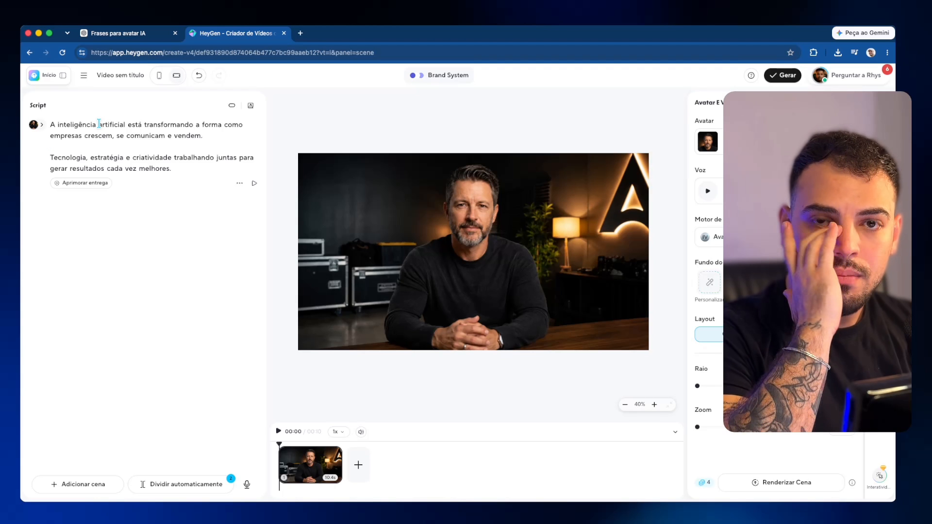
Step: Type the test word ORVEO on its own line and try, then cancel, a pronunciation rule
text(ORV)
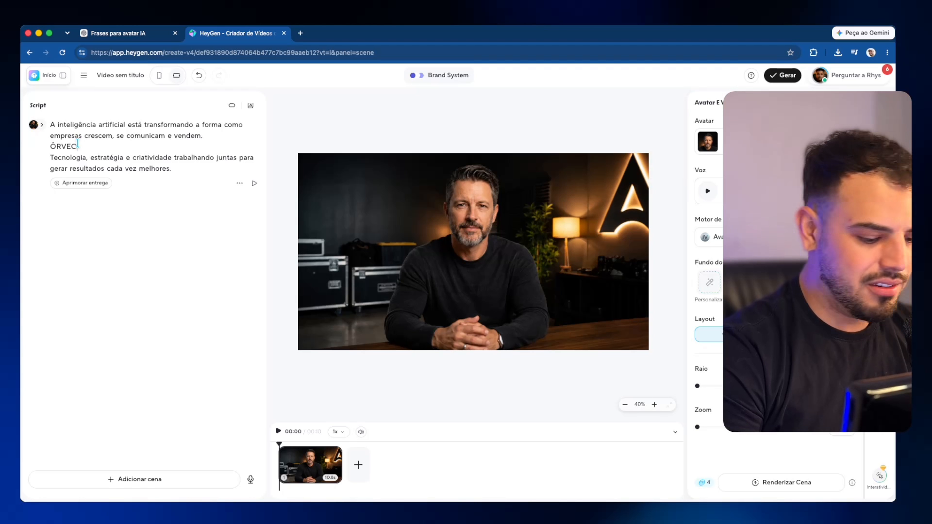
click(210, 137)
key(Return)
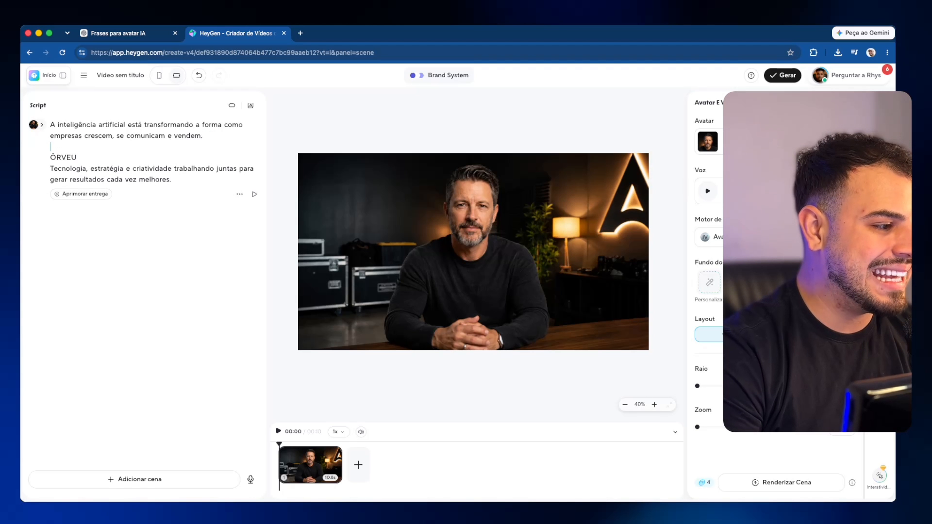
key(Return)
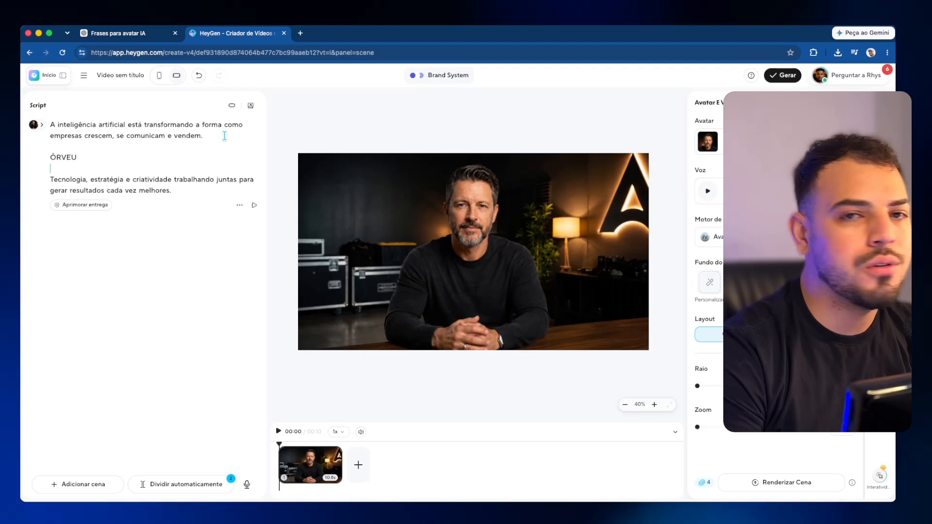
text(ORVEO)
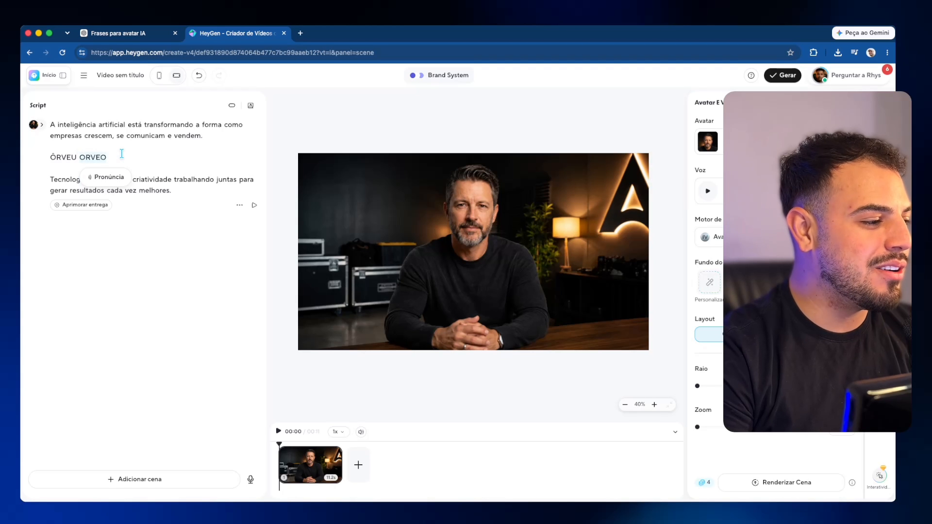
click(100, 182)
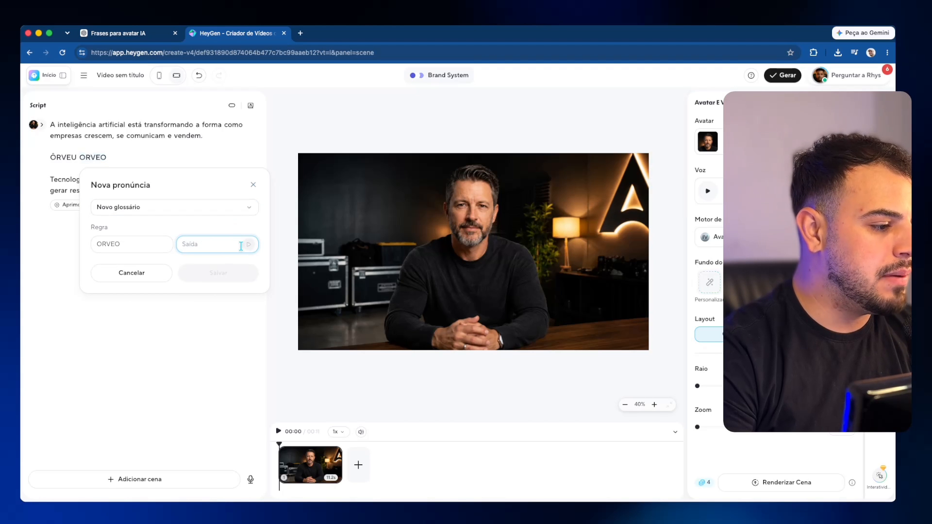
click(253, 185)
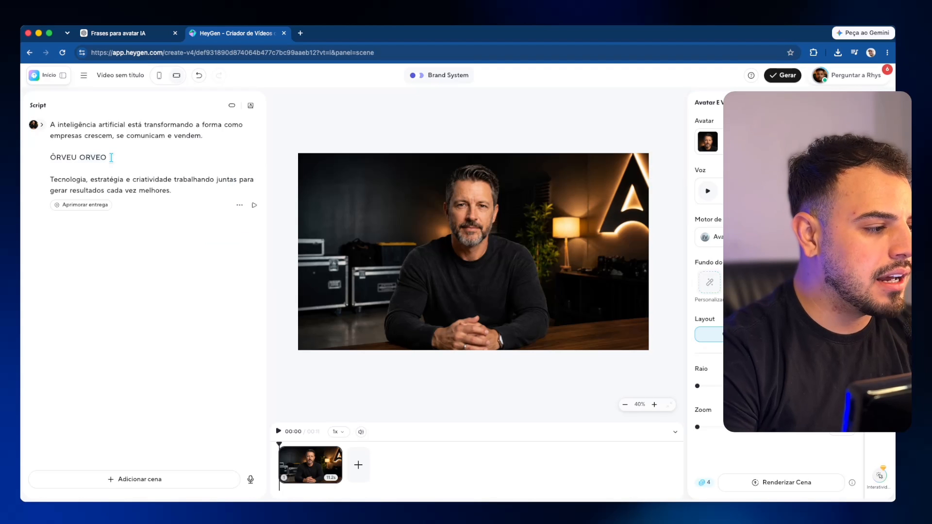
Step: Delete ORVEO and ÔRVEU, remove the extra empty line, and break the second sentence after 'juntas'
drag(115, 156, 80, 157)
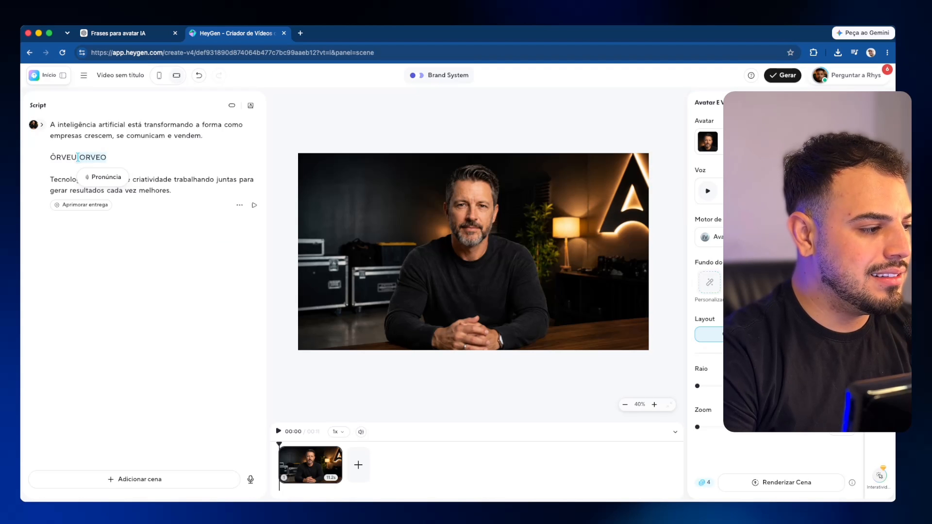
key(BackSpace)
double_click(78, 158)
key(BackSpace)
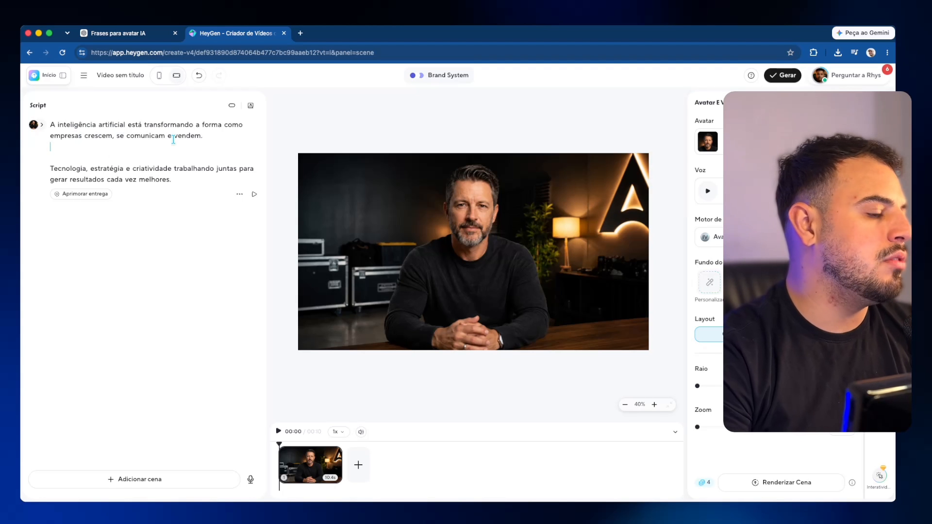
key(BackSpace)
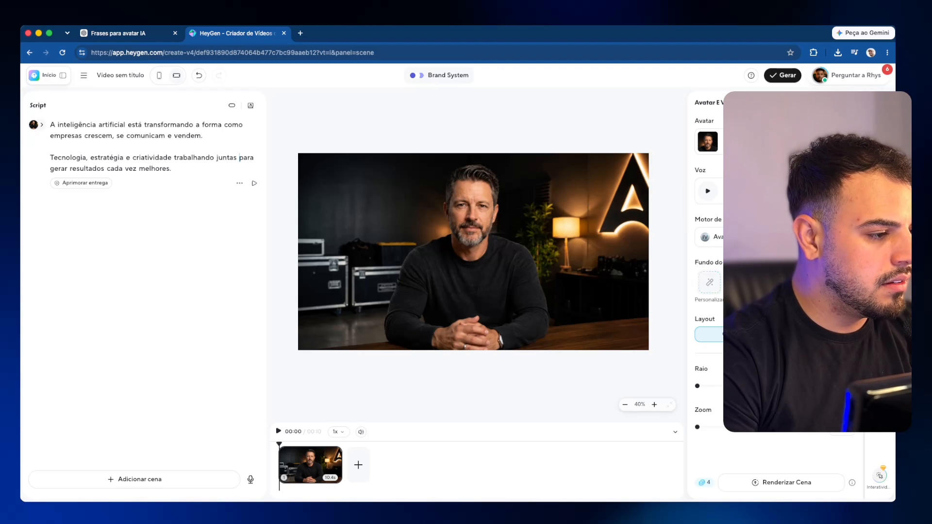
key(Return)
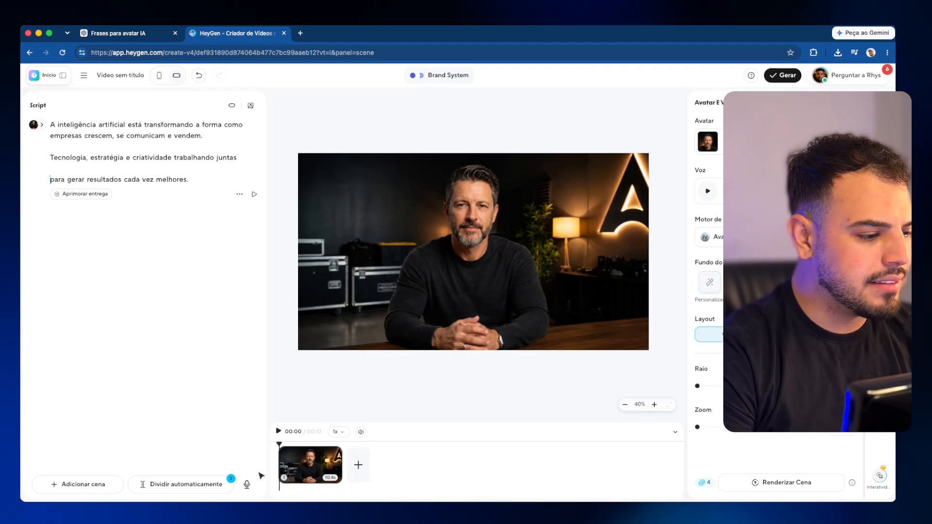
Step: Add two new scenes and switch scenes 1 and 3 to the close-up Alfredo look
click(359, 465)
click(424, 466)
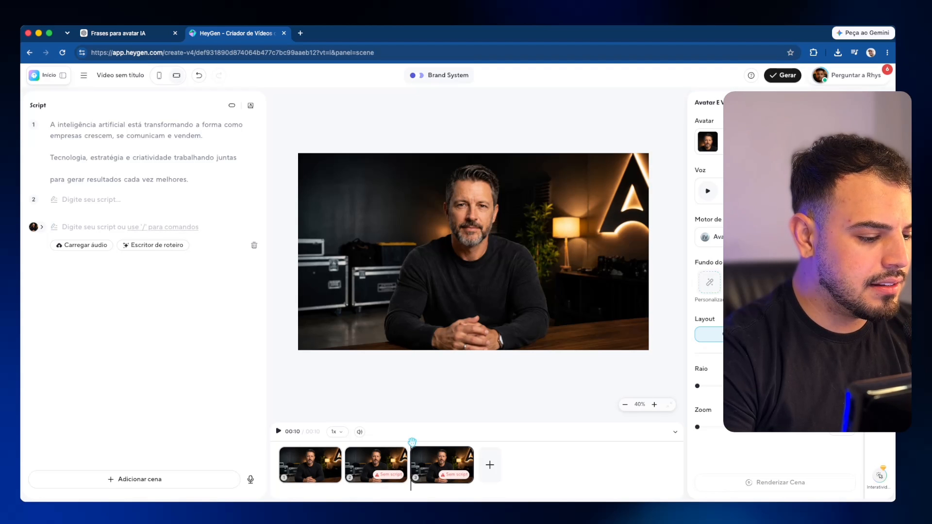
click(319, 463)
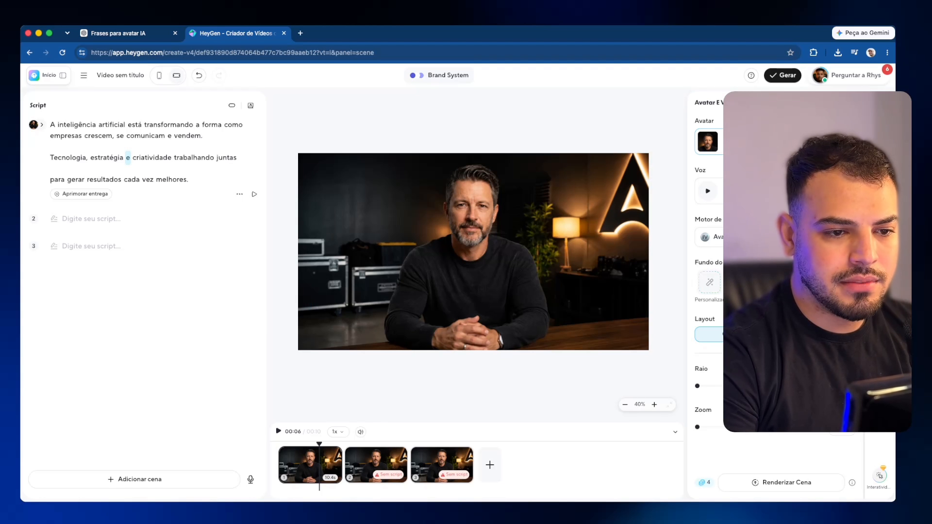
click(708, 141)
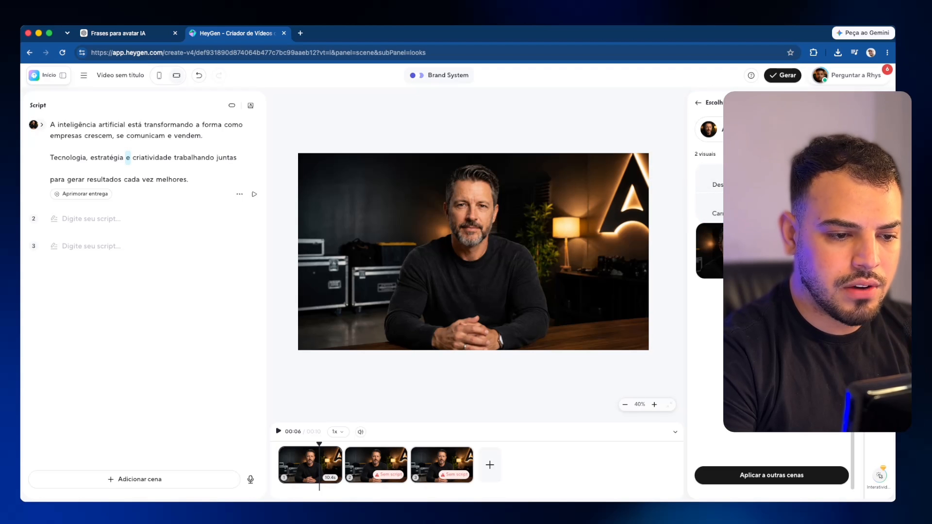
click(734, 251)
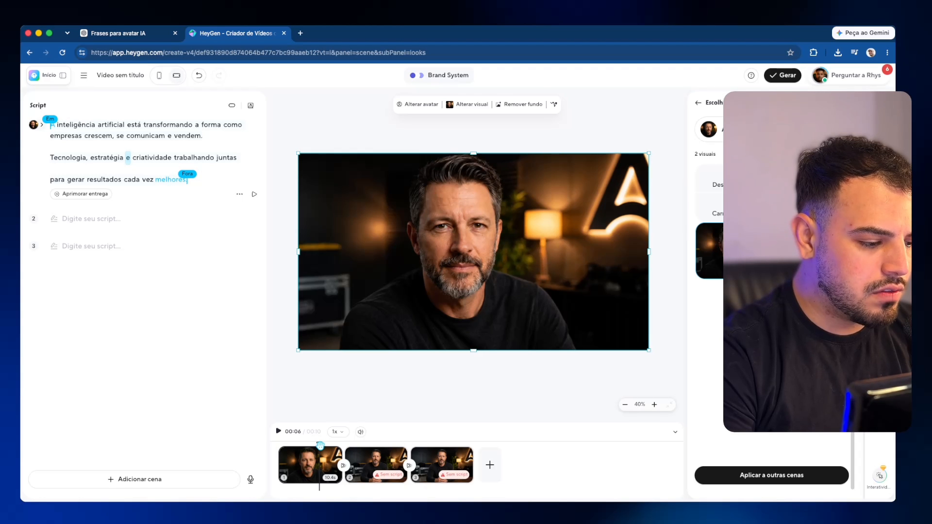
drag(320, 445, 435, 445)
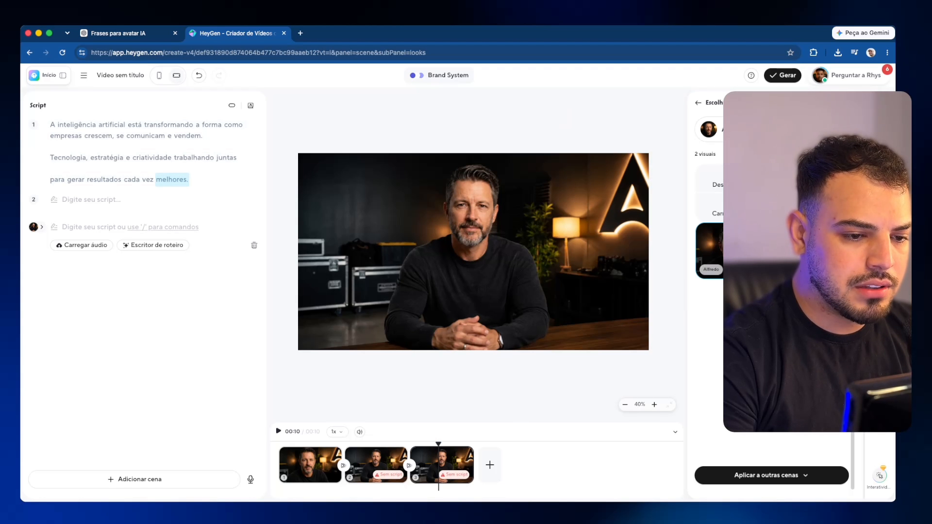
click(733, 251)
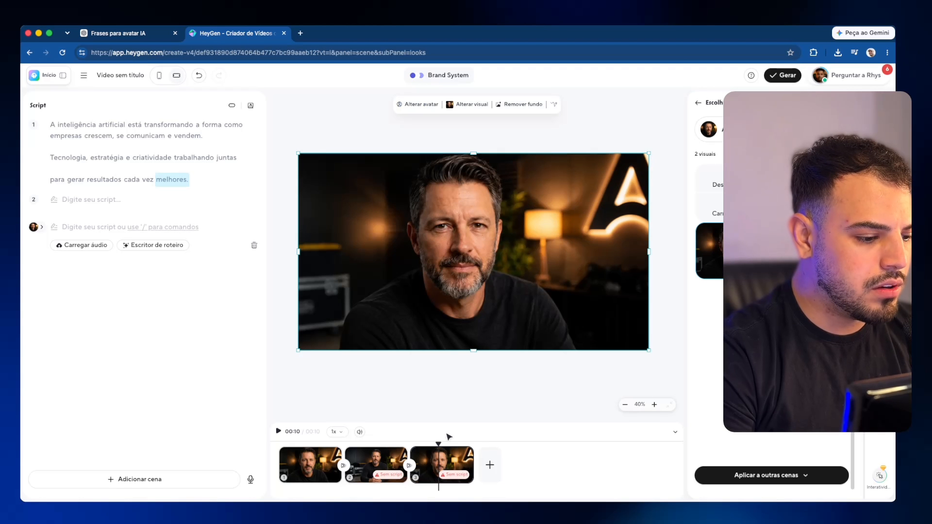
drag(438, 443, 302, 444)
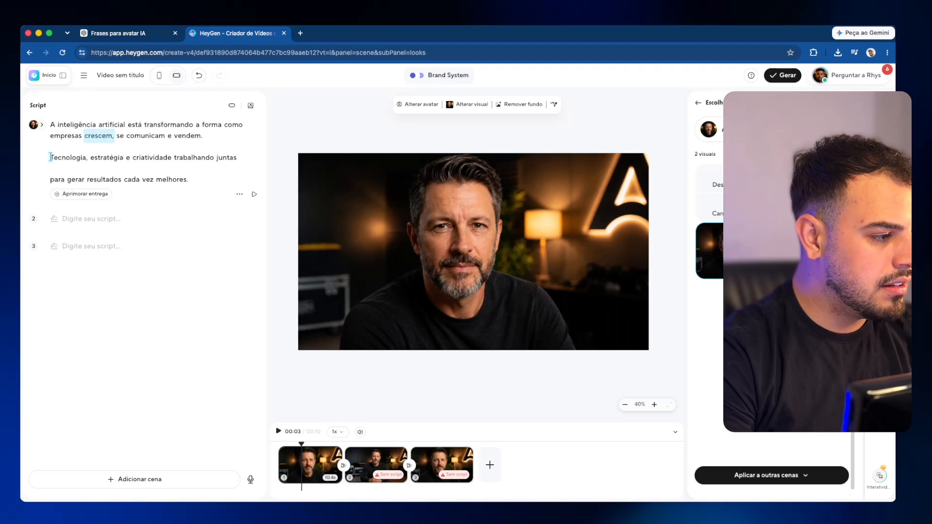
Step: Move the Tecnologia line into scene 2 and the 'para gerar resultados' line into scene 3
drag(50, 157, 250, 156)
key(super+x)
click(100, 222)
key(super+v)
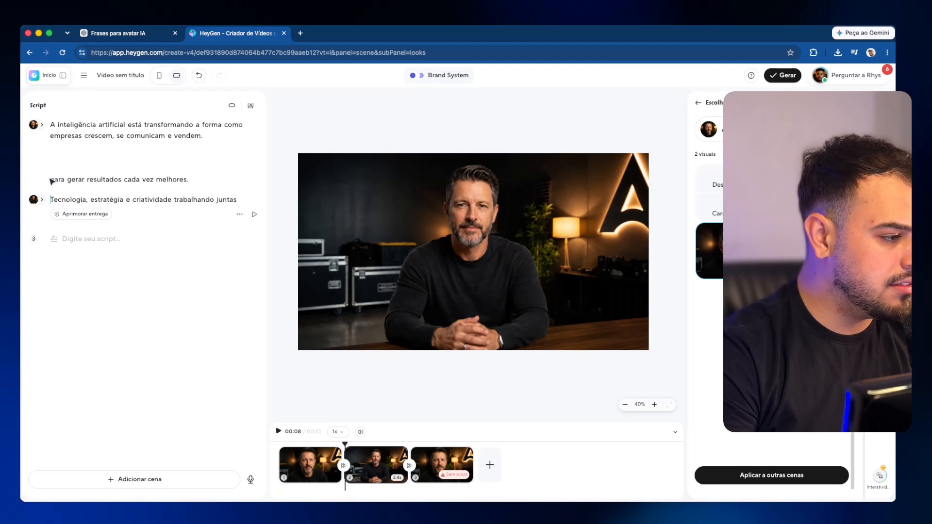
drag(52, 180, 188, 179)
key(super+x)
click(87, 239)
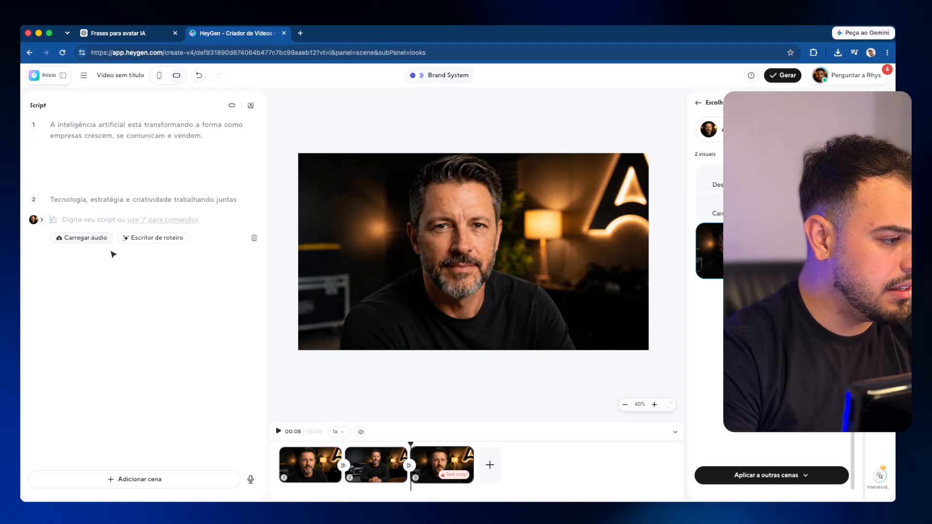
key(super+v)
click(94, 177)
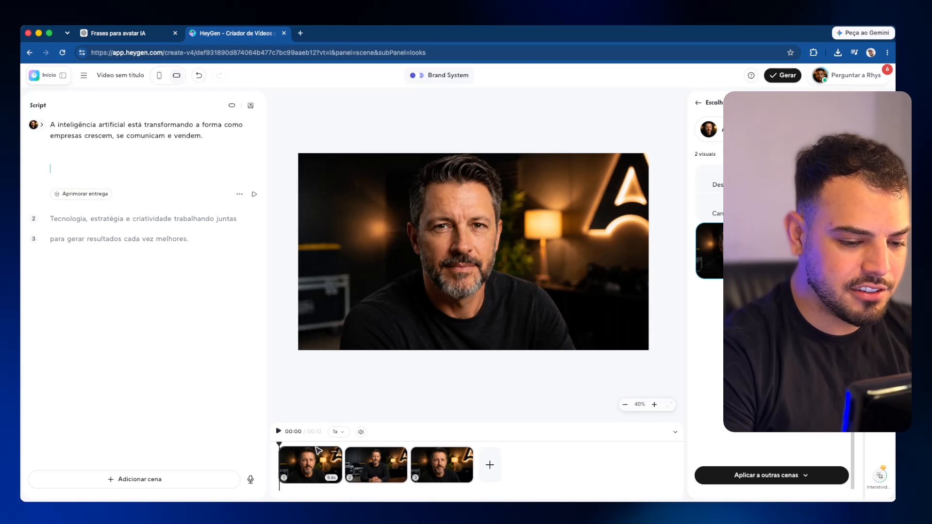
click(844, 102)
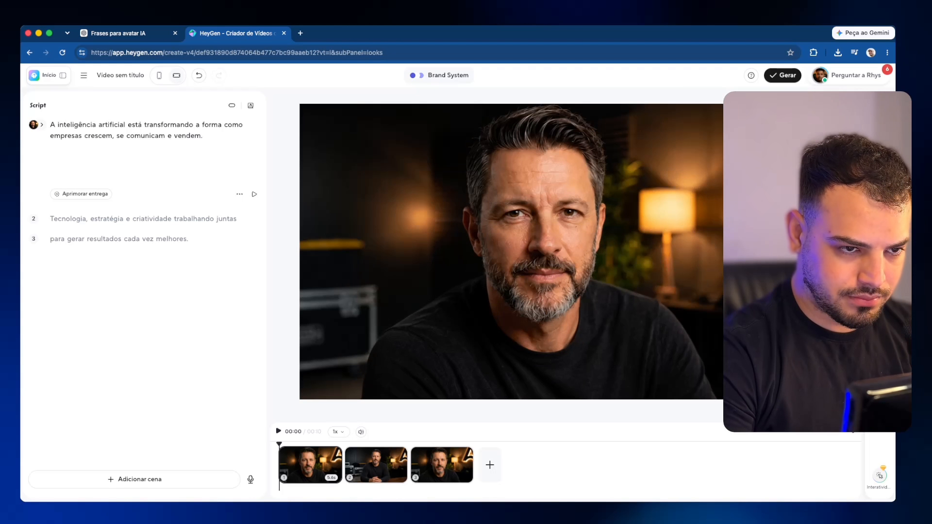
Step: Submit the video titled 'Teste Alfredo' for rendering at 1080p
click(789, 76)
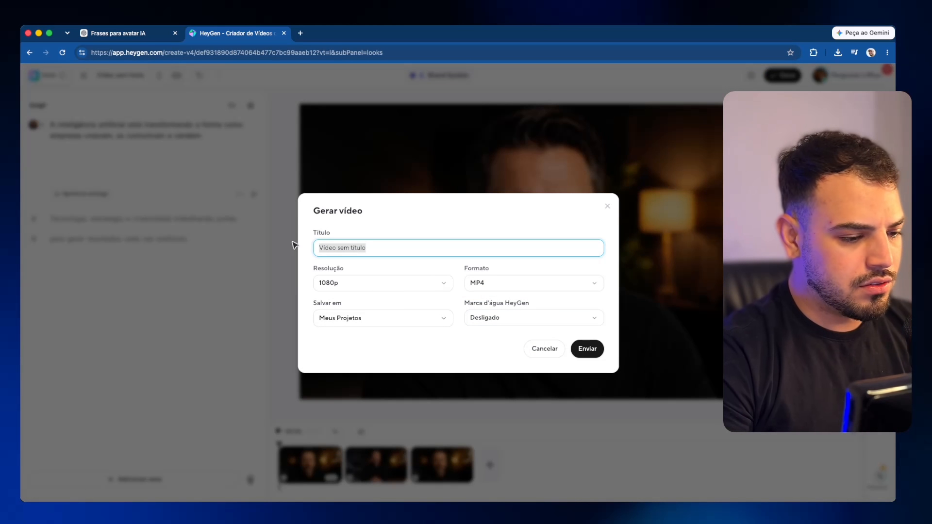
text(Teste Alfredo)
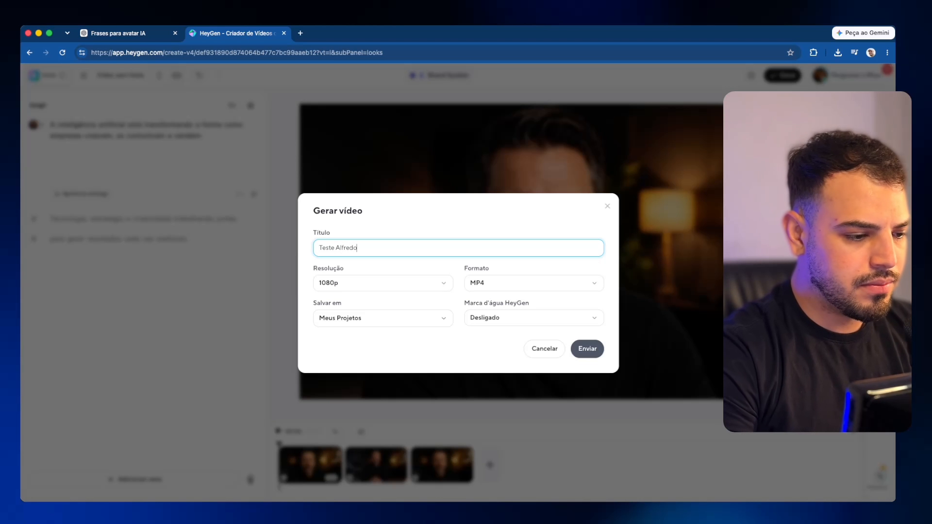
click(389, 288)
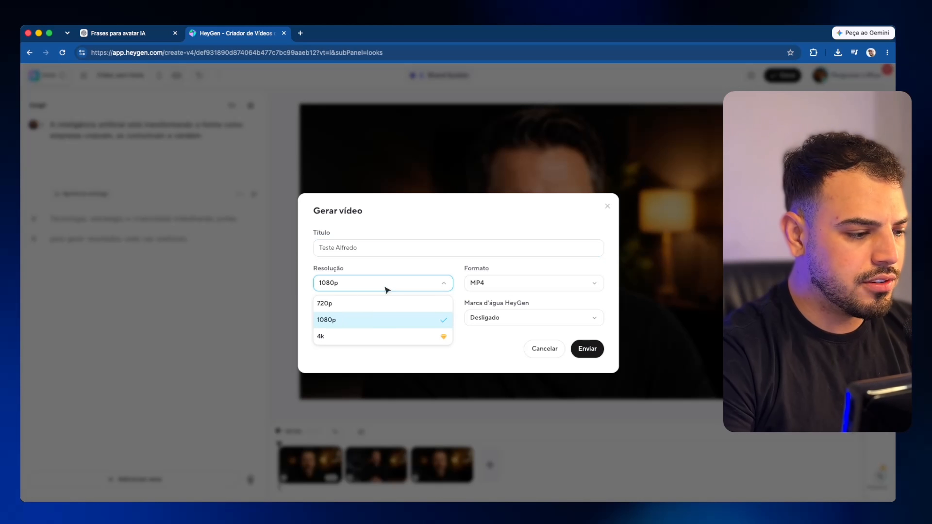
click(430, 320)
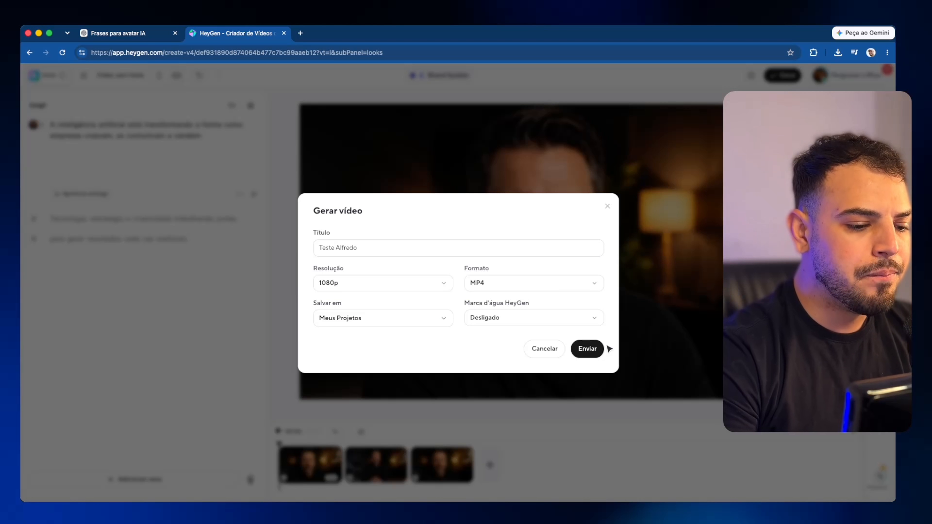
click(592, 350)
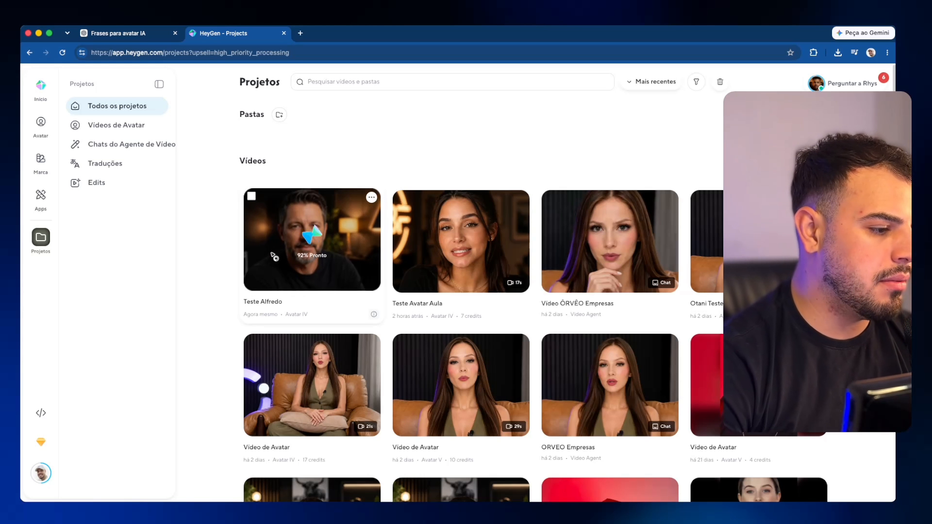
Step: Play the finished 'Teste Alfredo' video, dismiss the feedback question, and go to the Avatar section
mouse_move(307, 240)
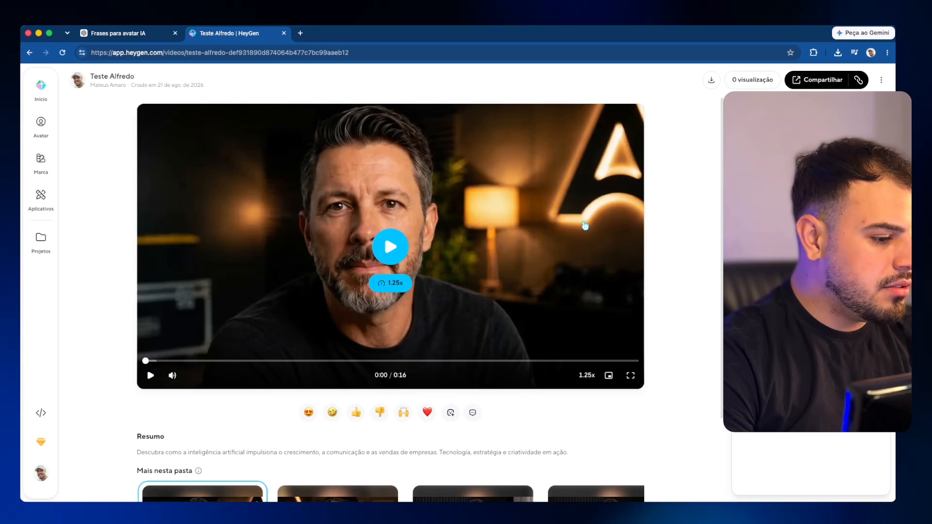
click(152, 376)
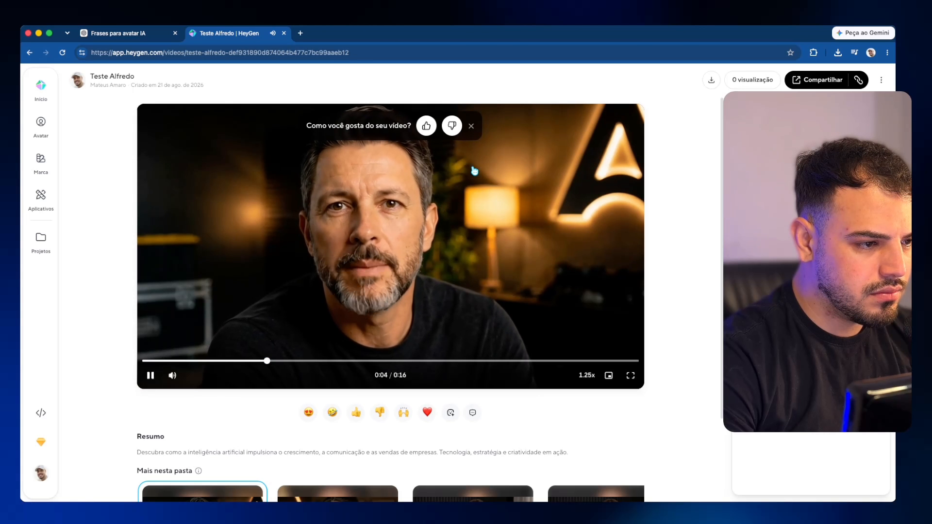
click(471, 126)
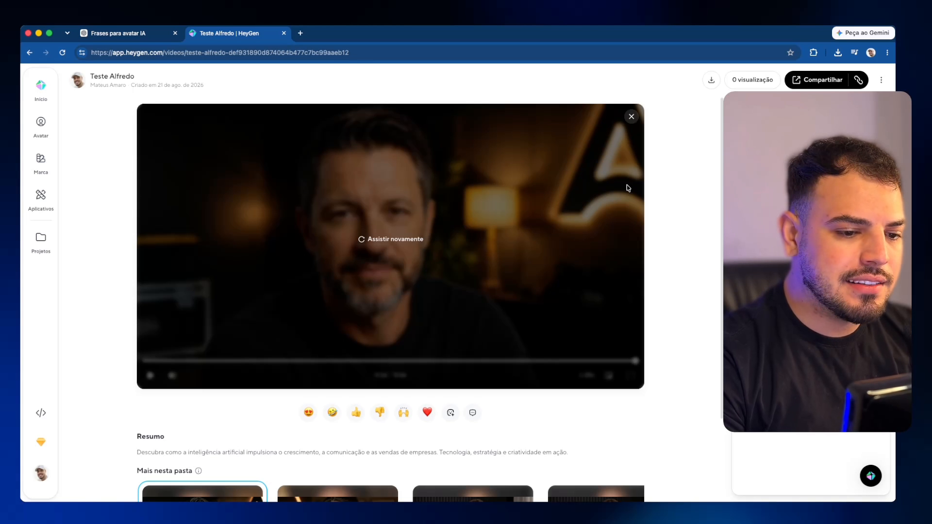
click(41, 124)
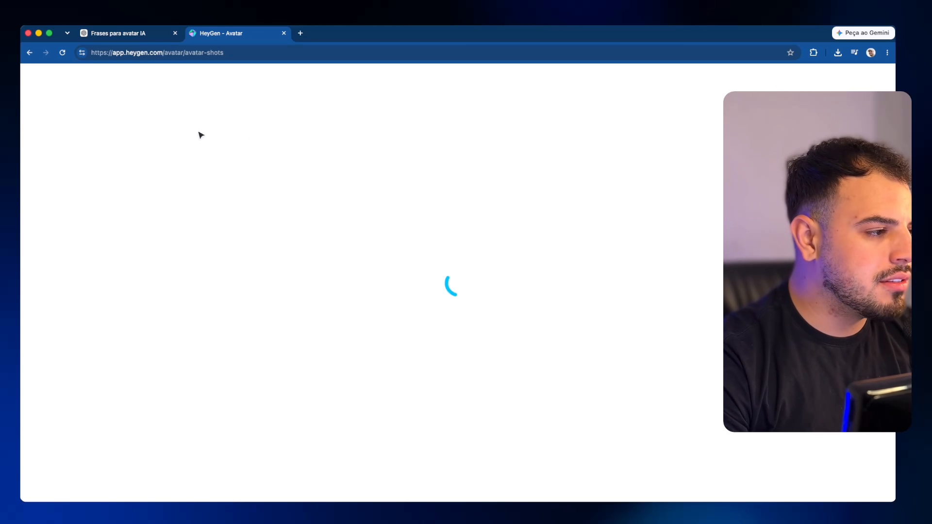
Step: Watch the first recent avatar video unmuted in full screen, unmute the second, then return to HeyGen - Avatar
mouse_move(441, 401)
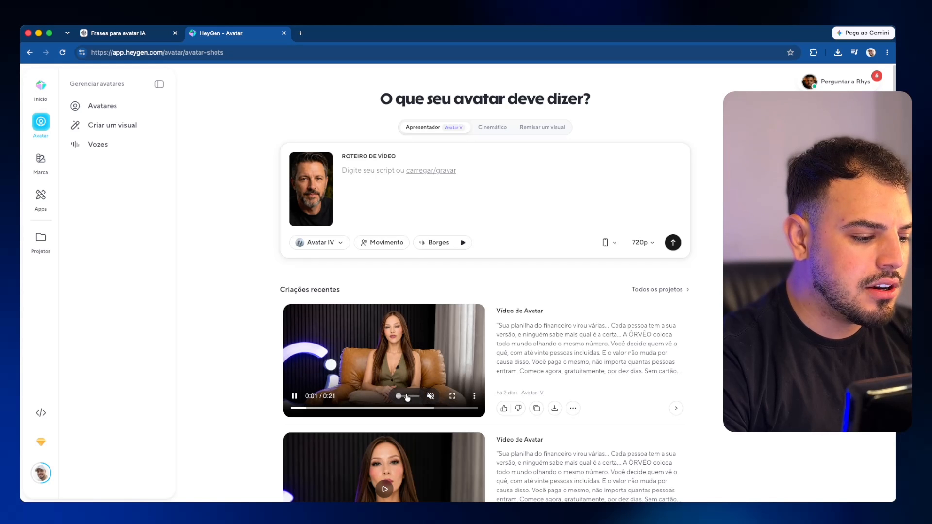
click(430, 397)
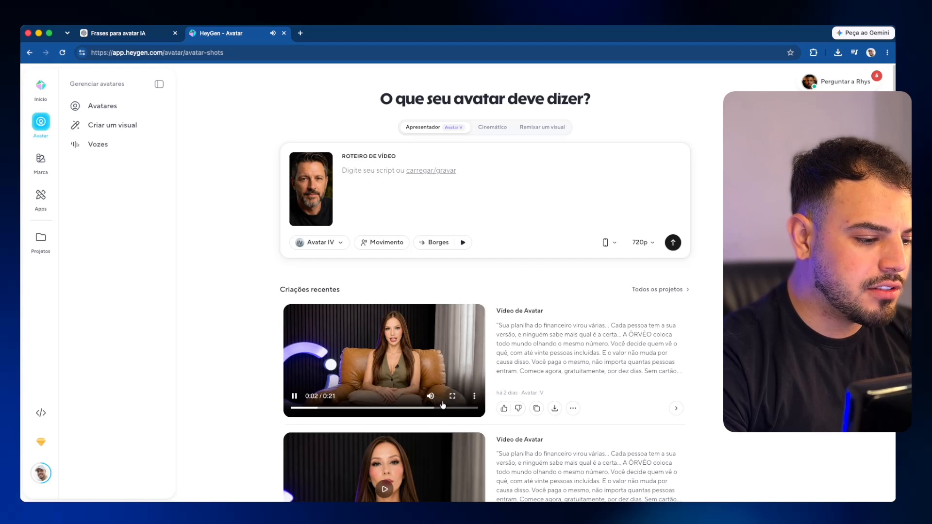
click(453, 396)
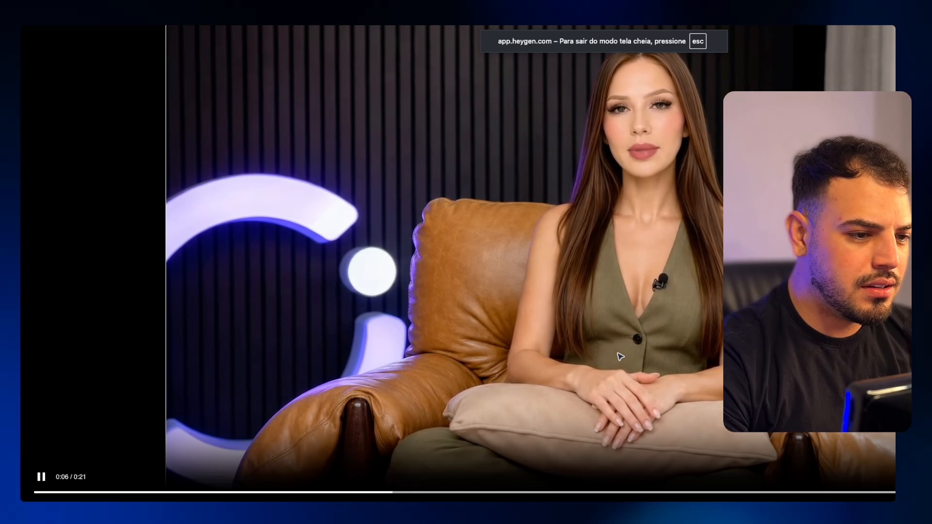
key(Escape)
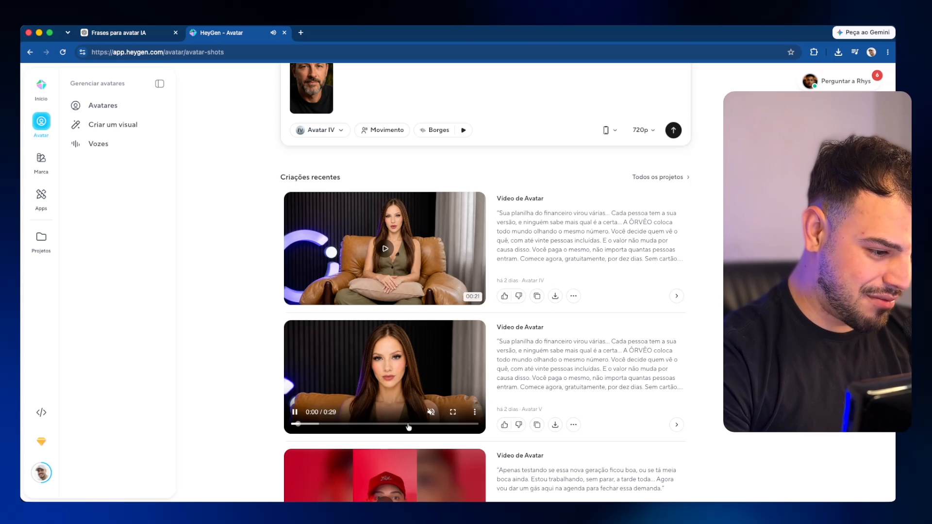
click(432, 413)
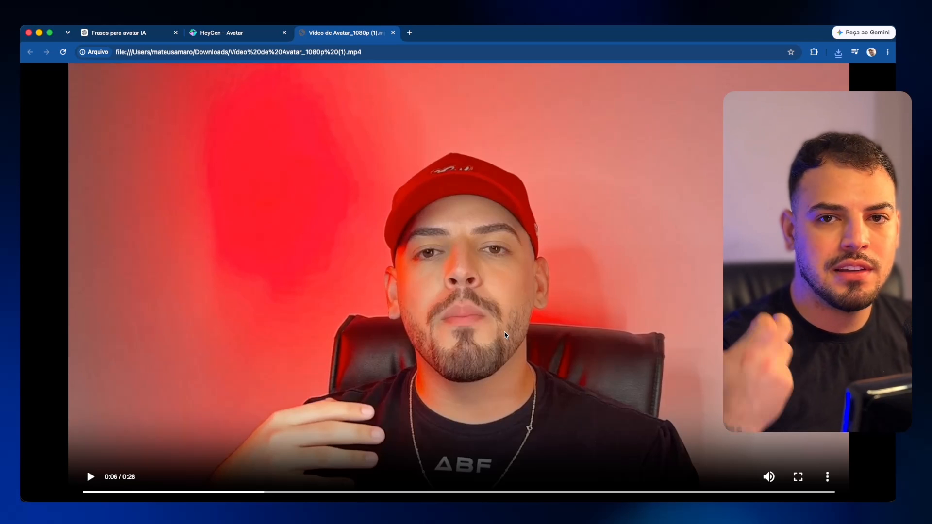
click(224, 33)
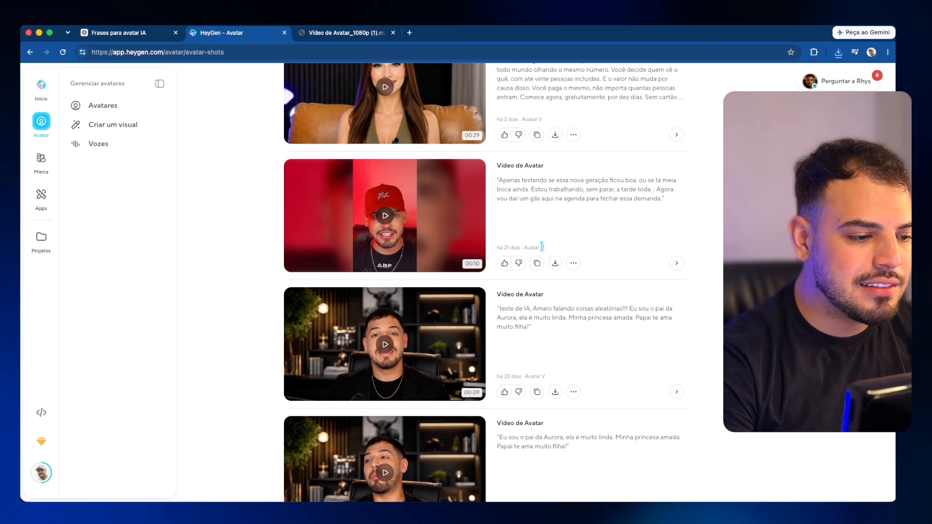
Step: Play the first and second videos under Criações recentes, then go back to Início
scroll(547, 238, up, 5)
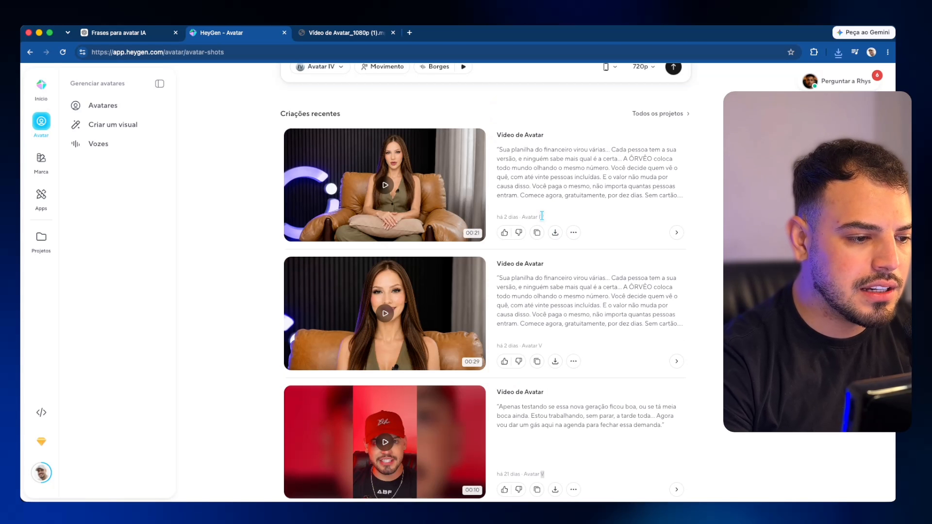
click(422, 190)
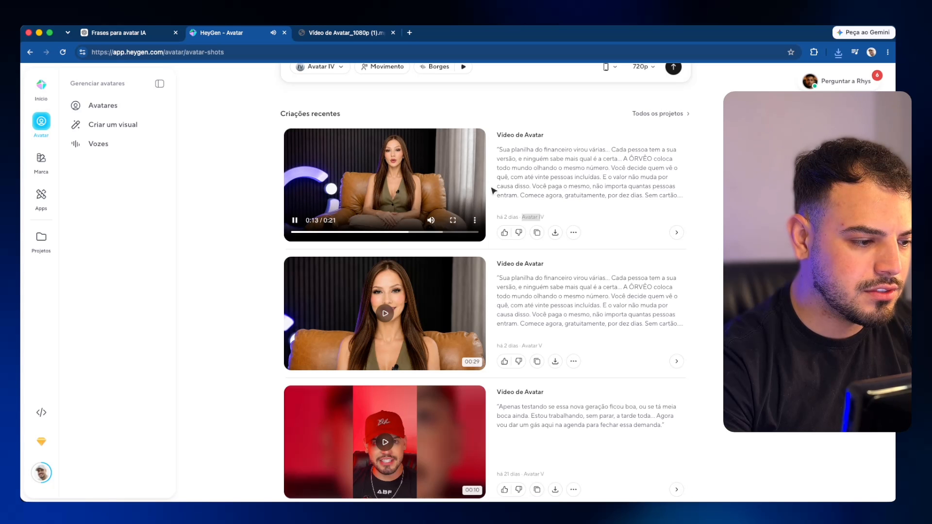
click(424, 301)
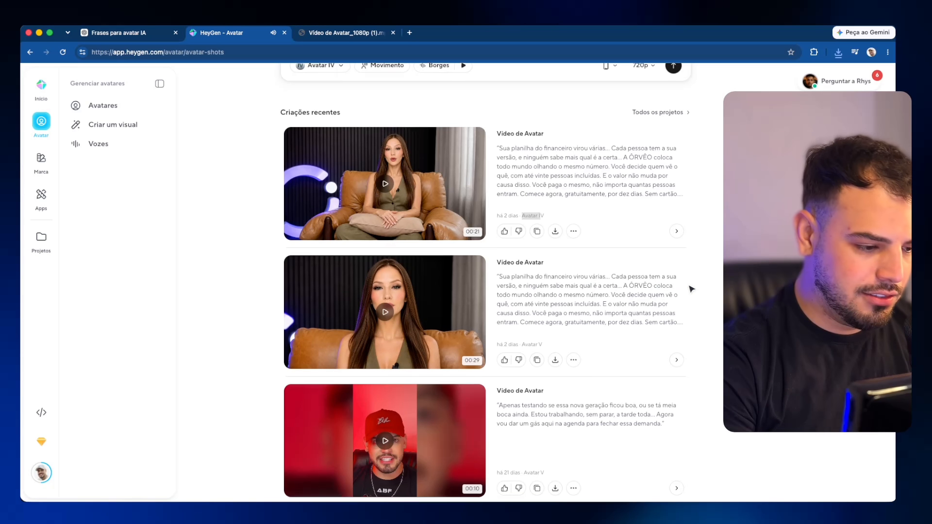
scroll(691, 289, down, 5)
scroll(689, 290, up, 9)
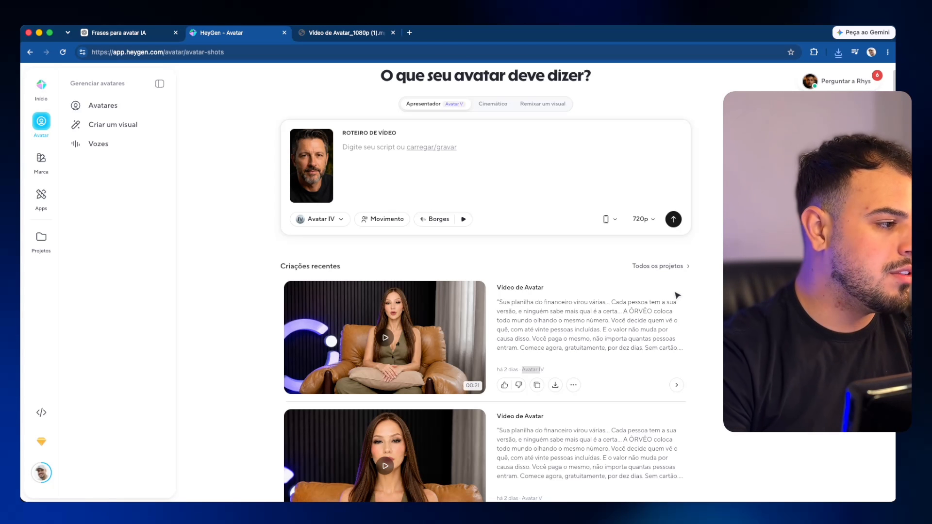
click(41, 86)
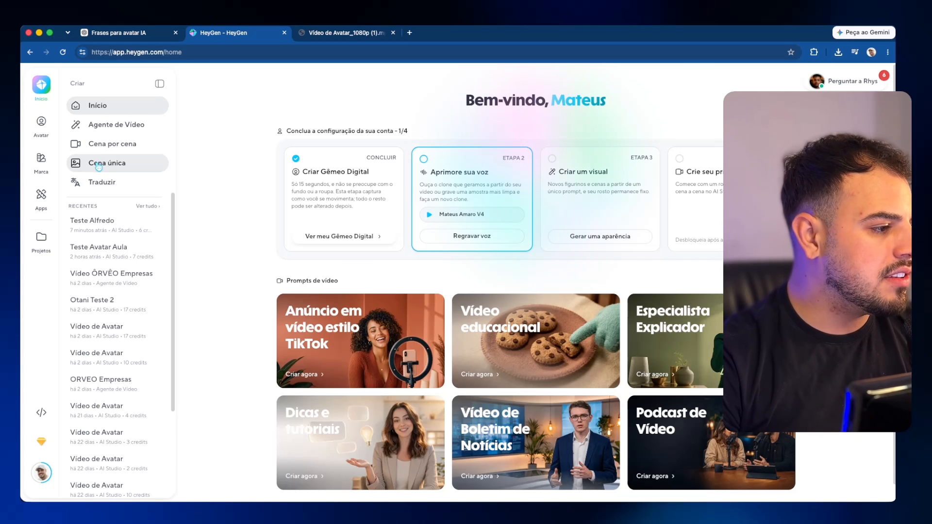
Step: Open Agente de Vídeo from the Criar sidebar
click(131, 128)
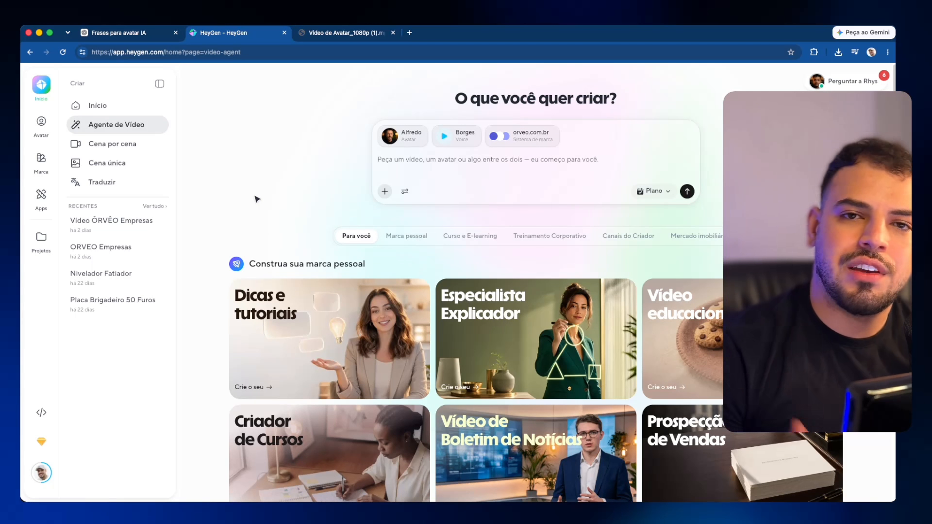